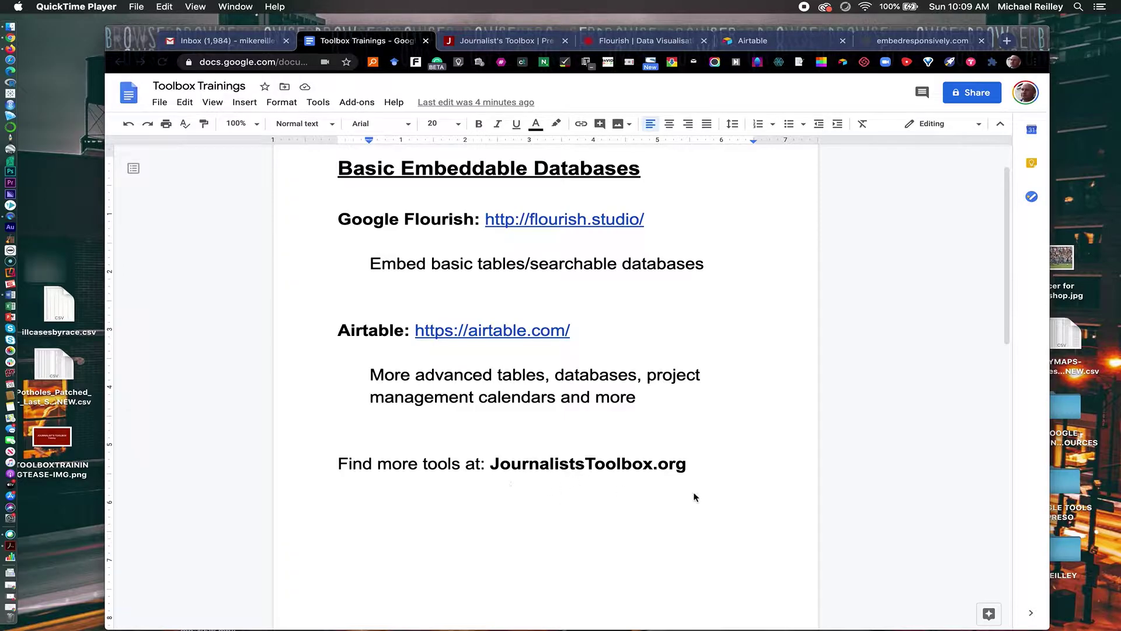
On the Journalist's Toolbox site, go to the Data Journalism topic from Browse Topics.
click(533, 45)
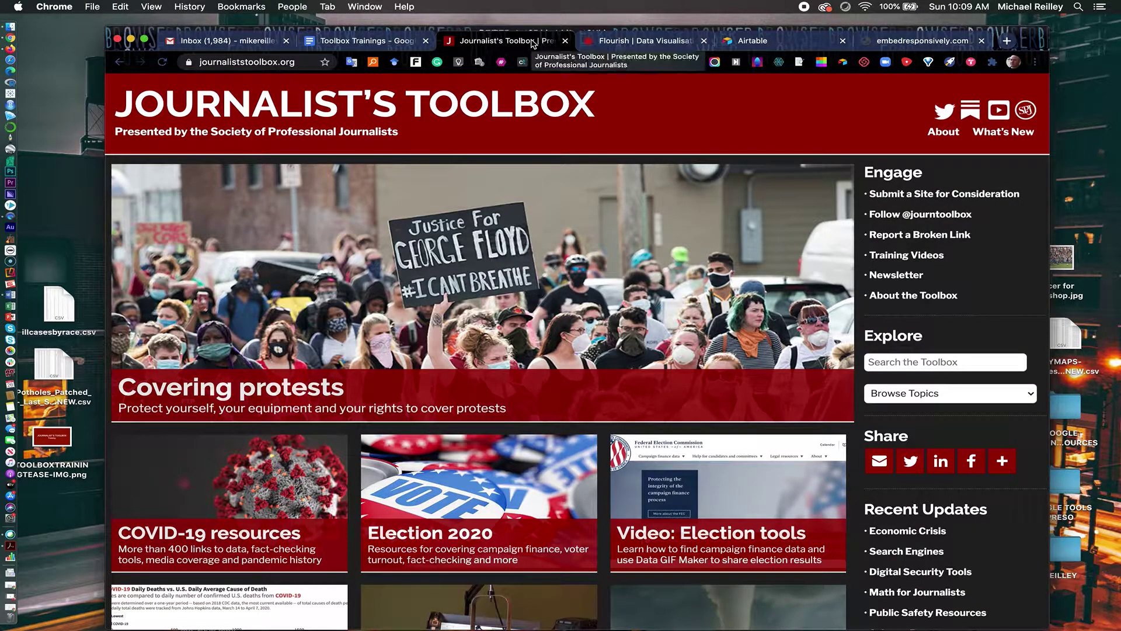
scroll(628, 363, down, 2)
scroll(628, 363, down, 5)
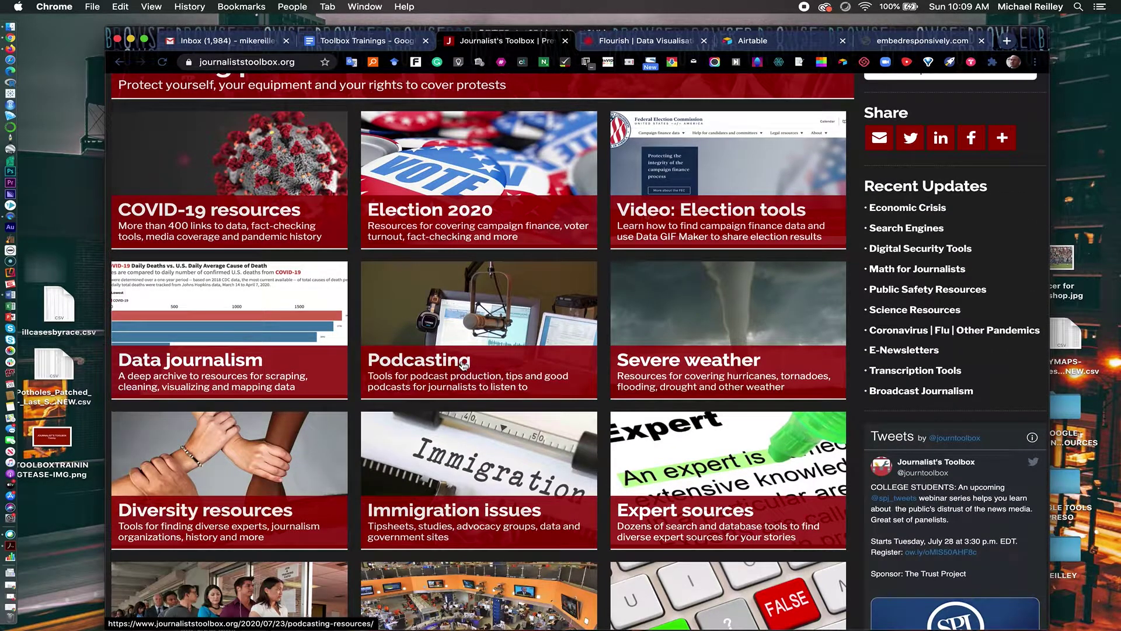
scroll(915, 163, up, 3)
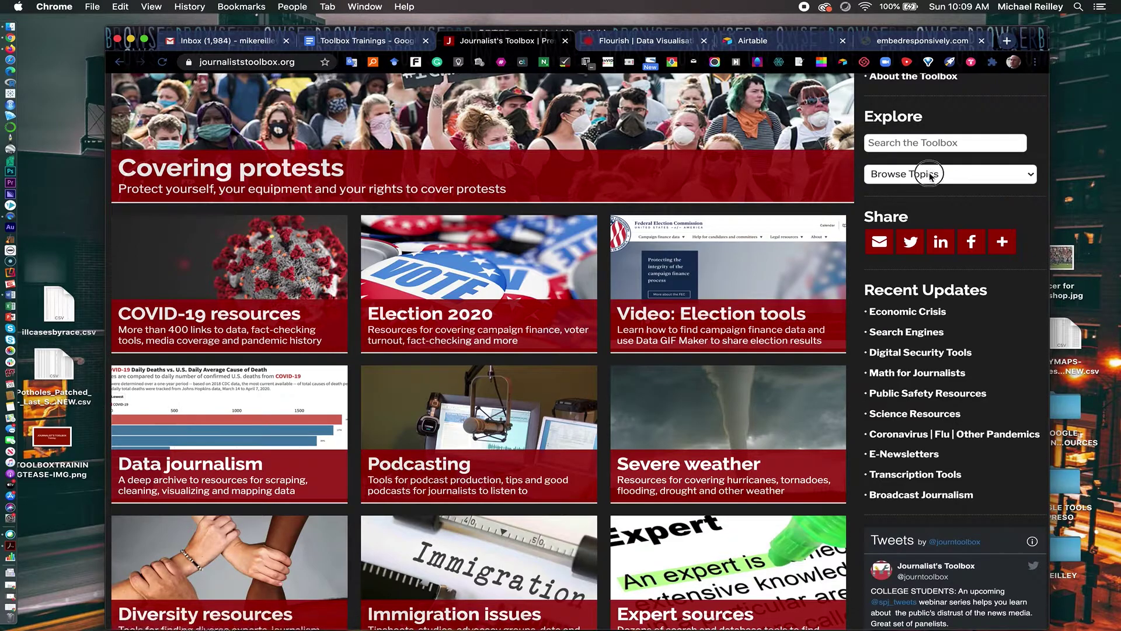
click(931, 174)
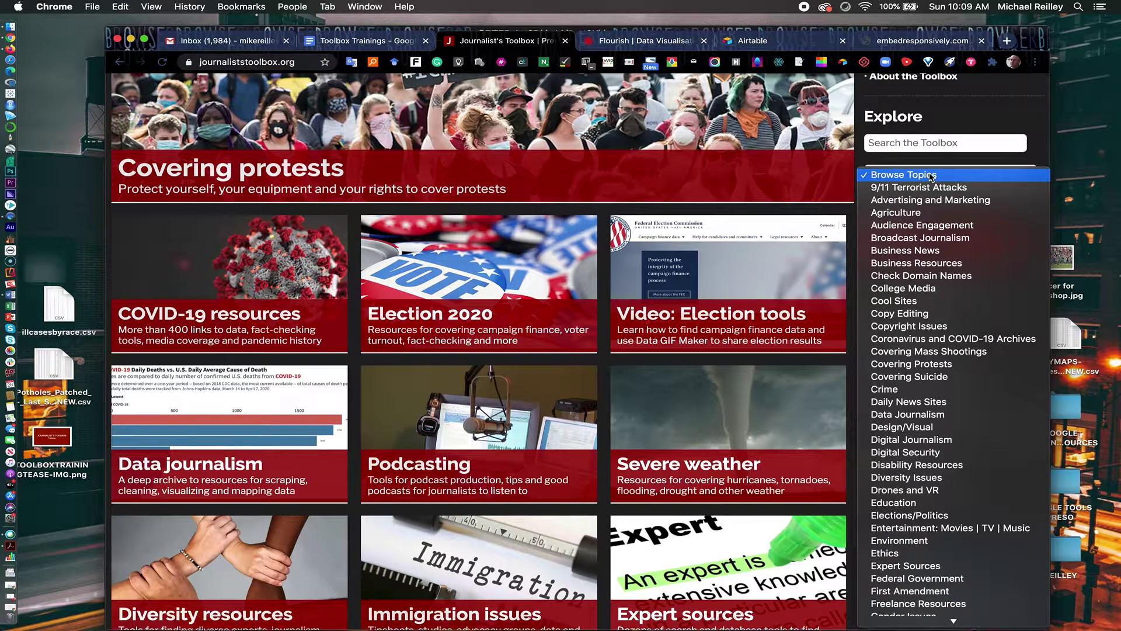
click(920, 414)
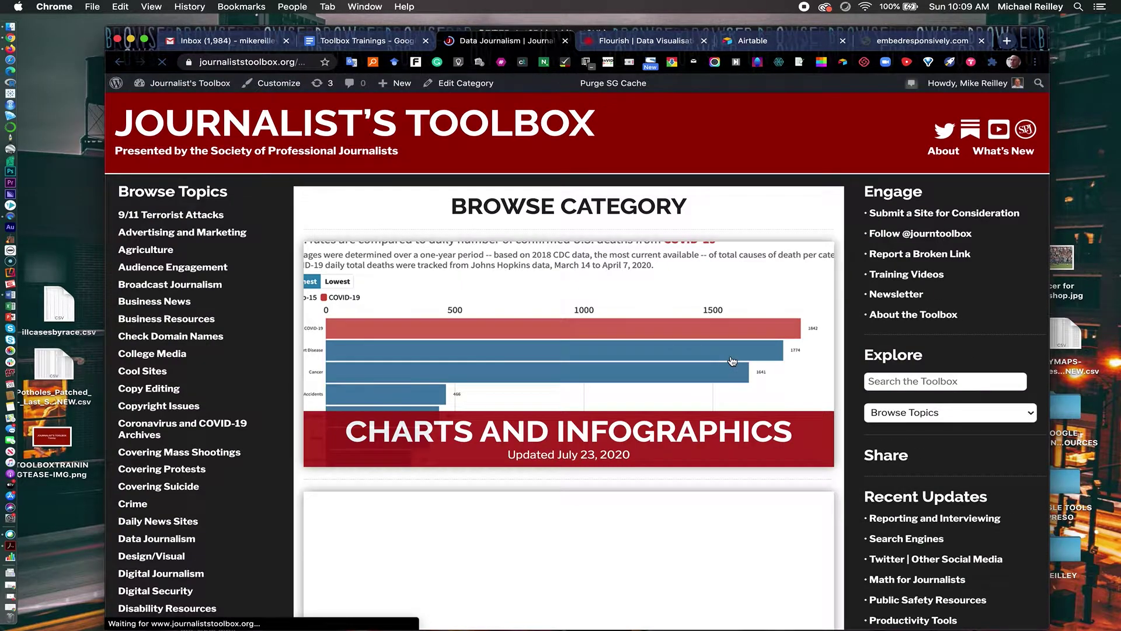
Open the Charts and Infographics card and look over its recent updates.
scroll(689, 462, down, 5)
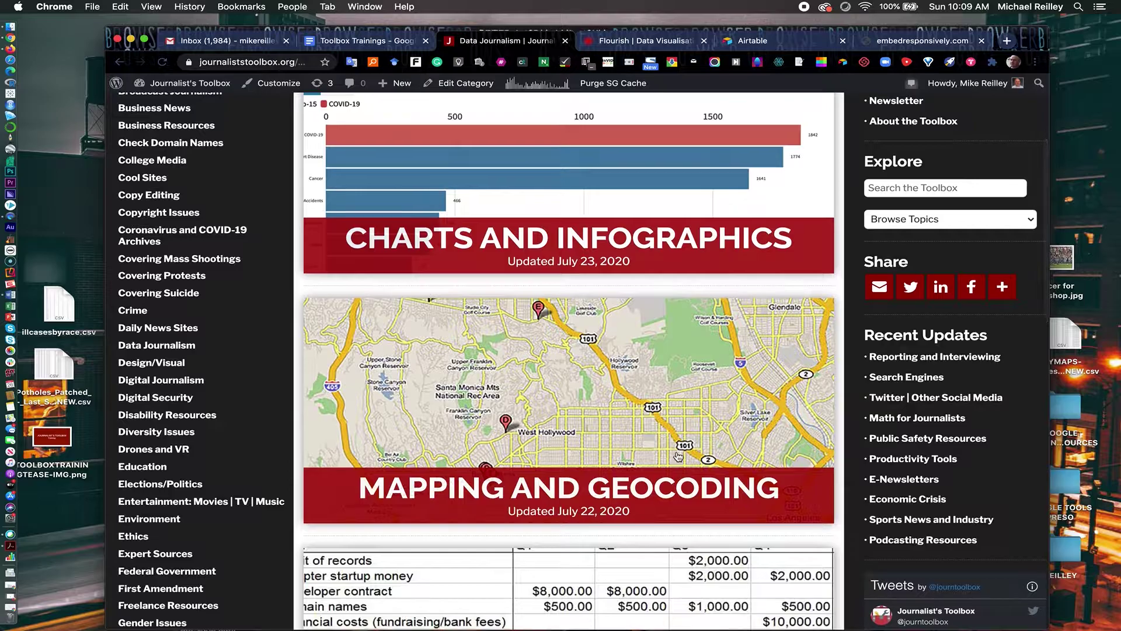
scroll(680, 484, down, 5)
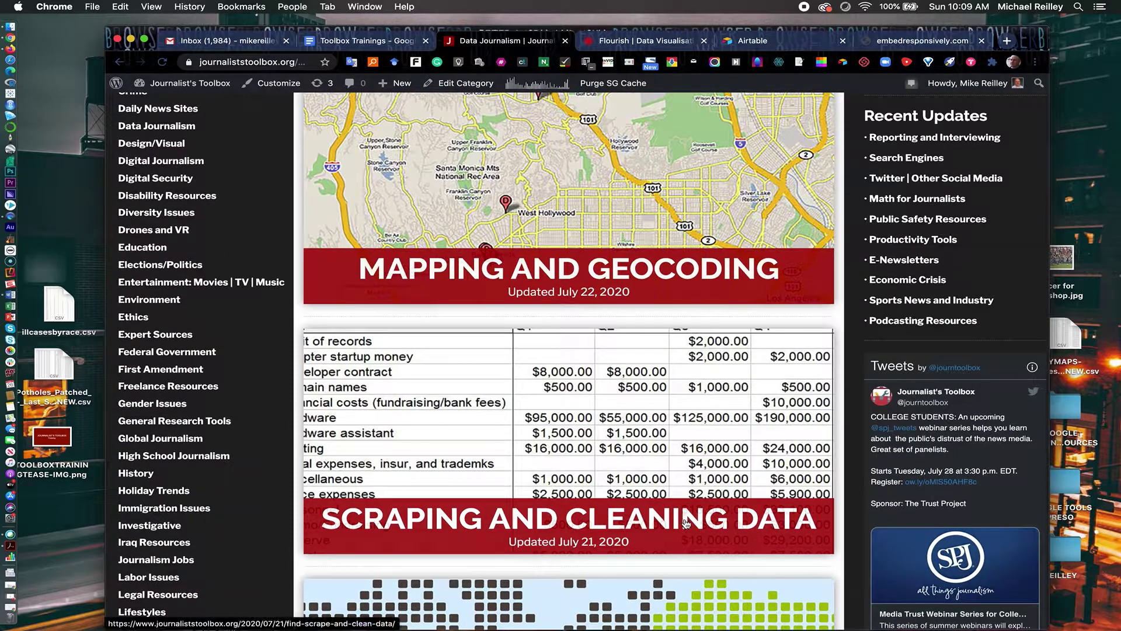
scroll(686, 522, down, 1)
scroll(688, 522, up, 5)
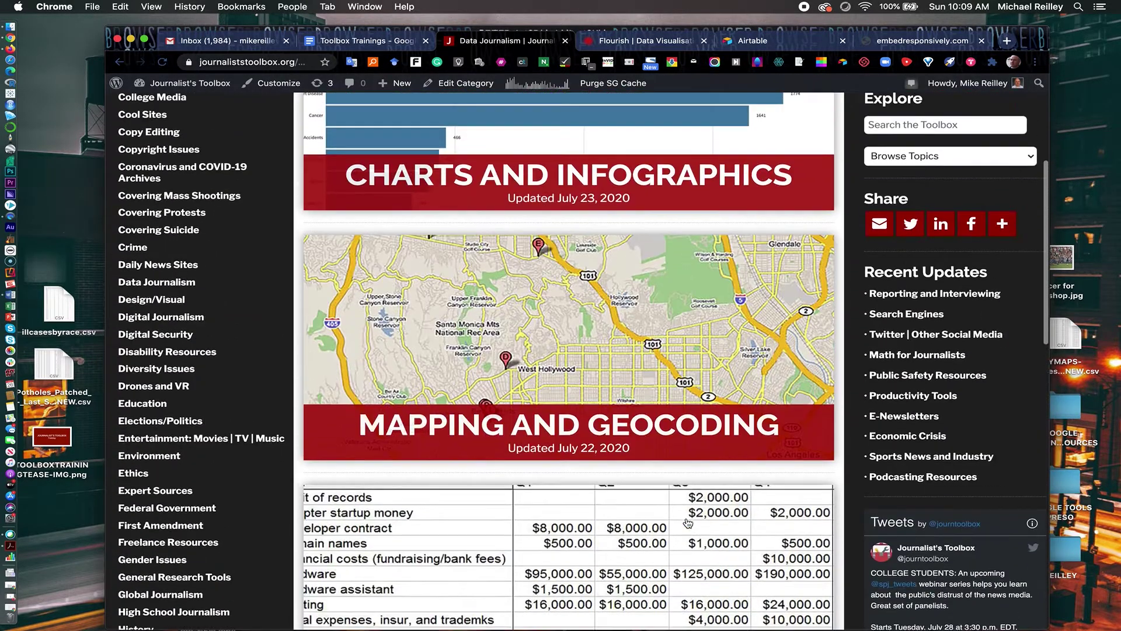
scroll(688, 523, down, 5)
scroll(701, 456, up, 7)
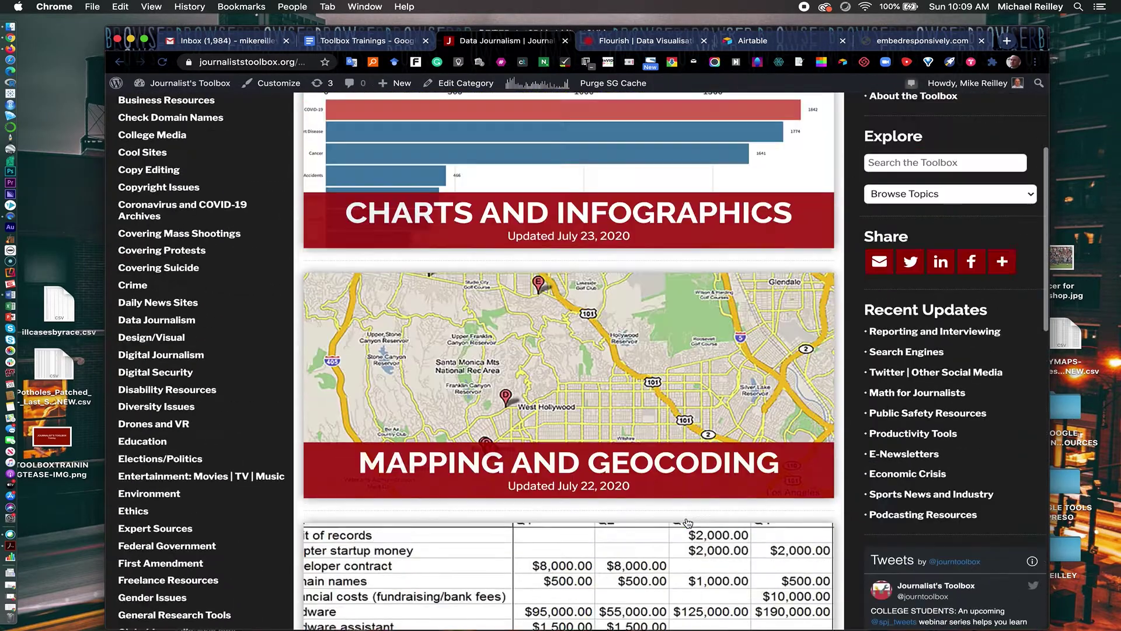
click(666, 435)
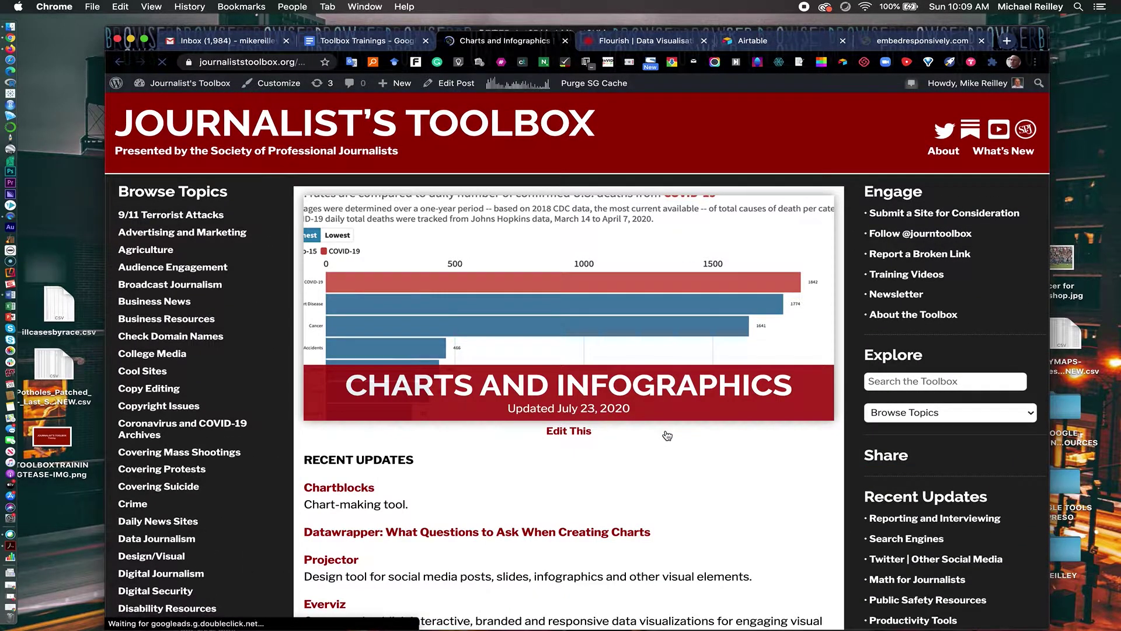
scroll(667, 435, down, 3)
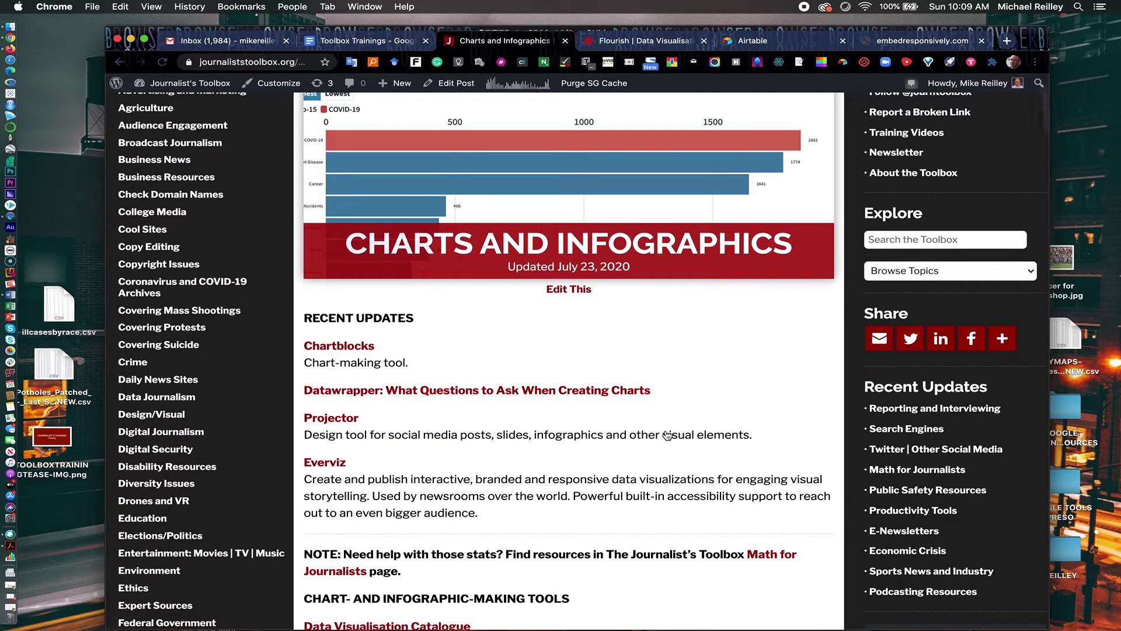
scroll(505, 156, up, 3)
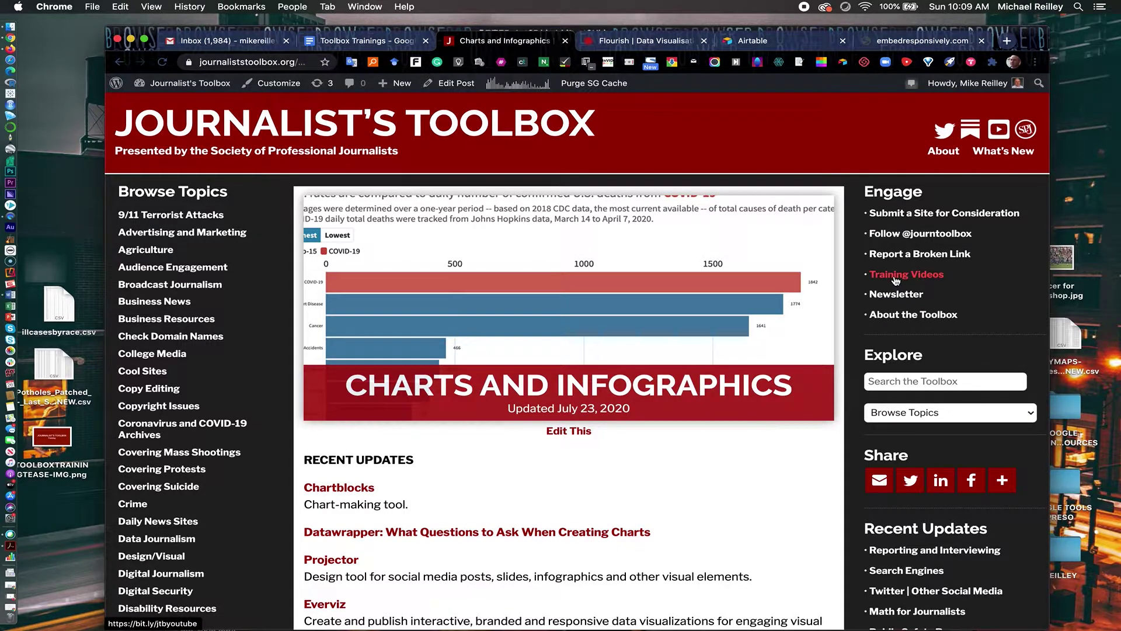
Browse the journaliststoolbox YouTube channel's uploaded videos, then move to Flourish's My projects page.
click(909, 279)
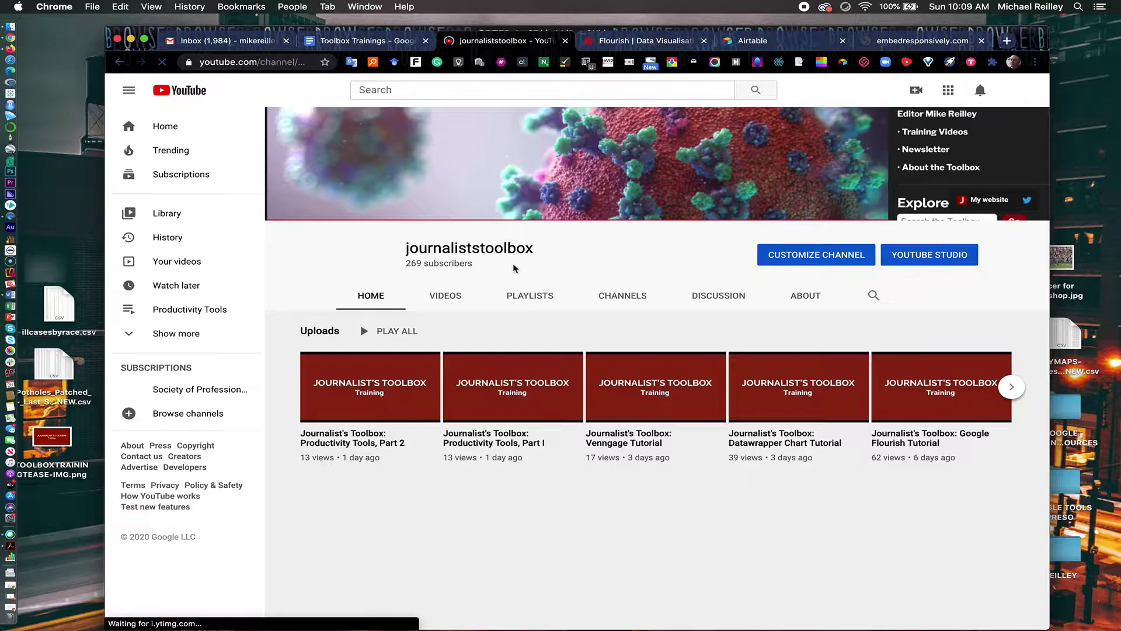
click(450, 295)
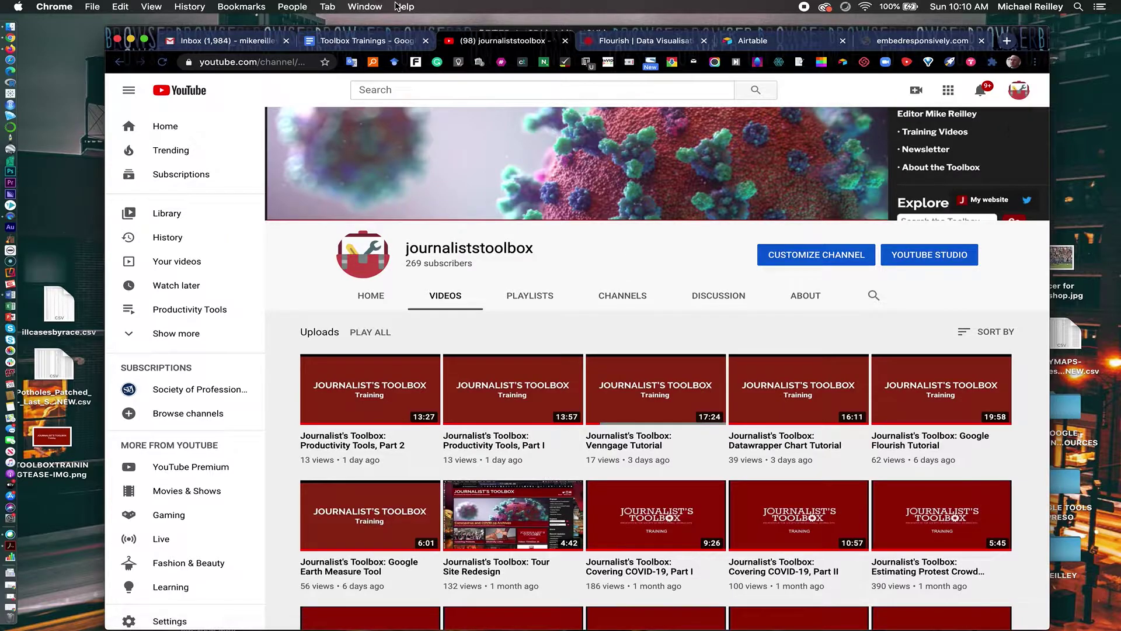
click(359, 42)
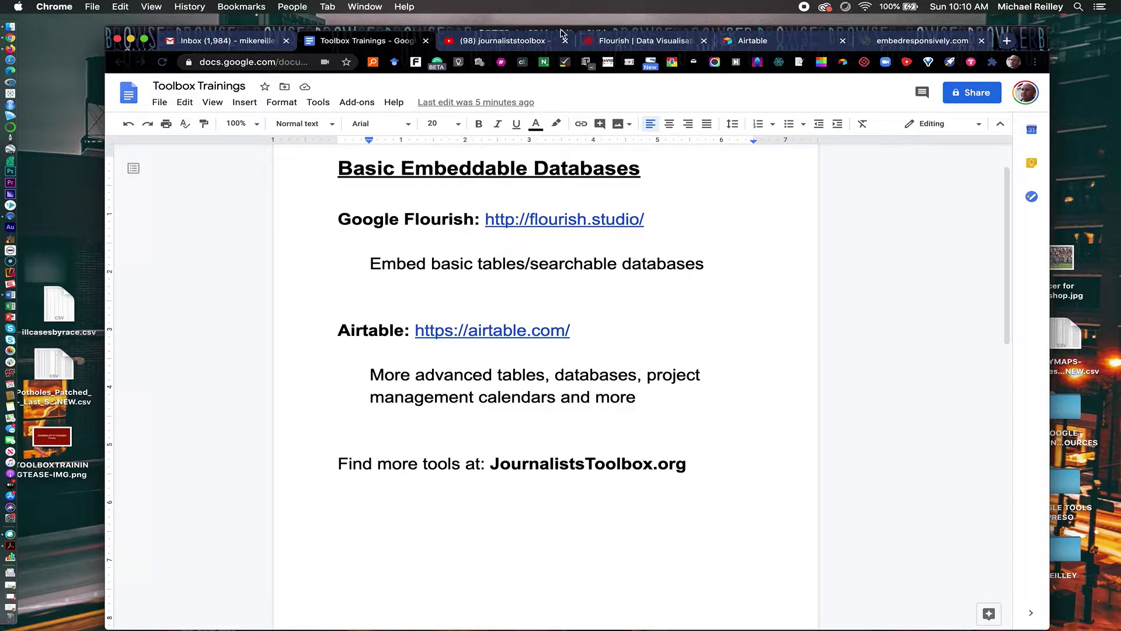
click(616, 42)
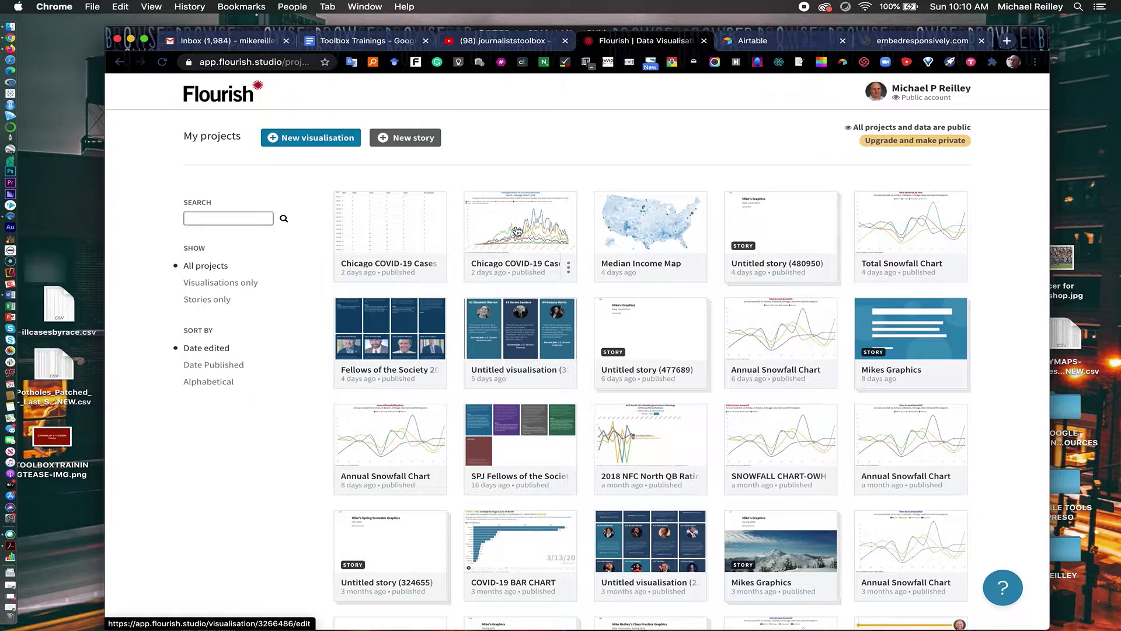
Start a new Flourish visualisation from My projects to bring up the template chooser.
click(308, 138)
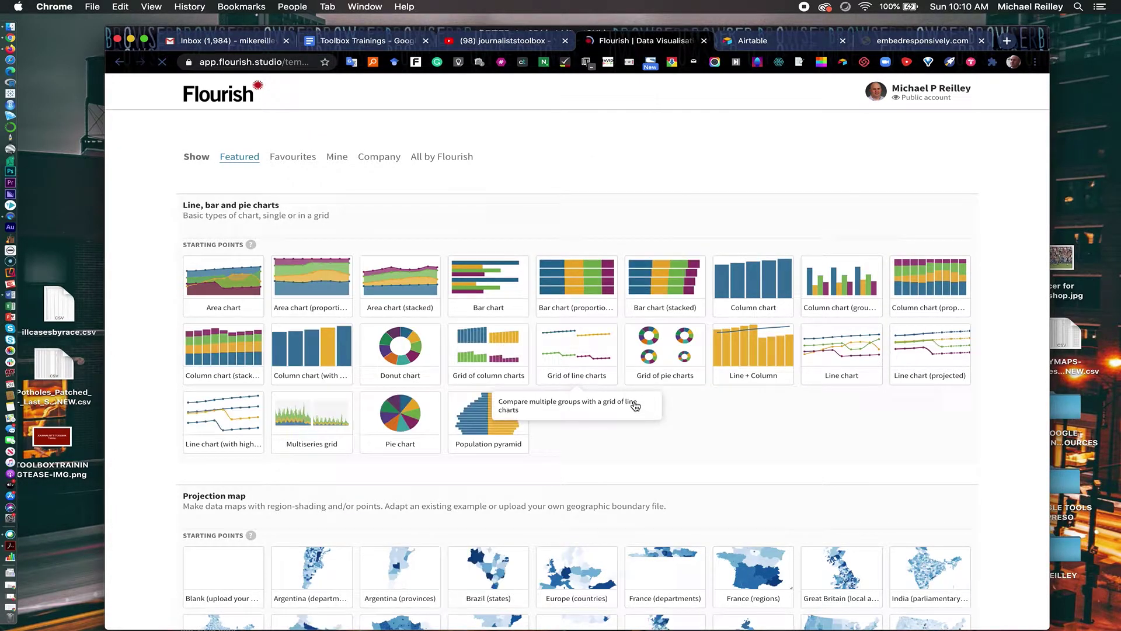
Choose the Default starting point under the Table template in the gallery.
scroll(772, 457, down, 10)
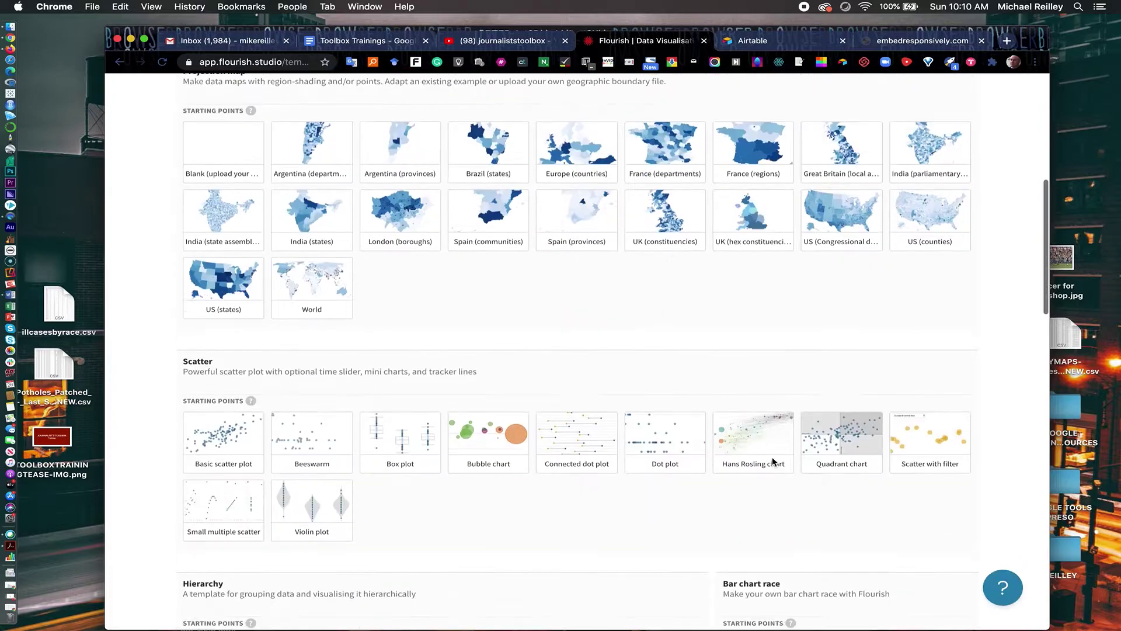
scroll(772, 456, down, 12)
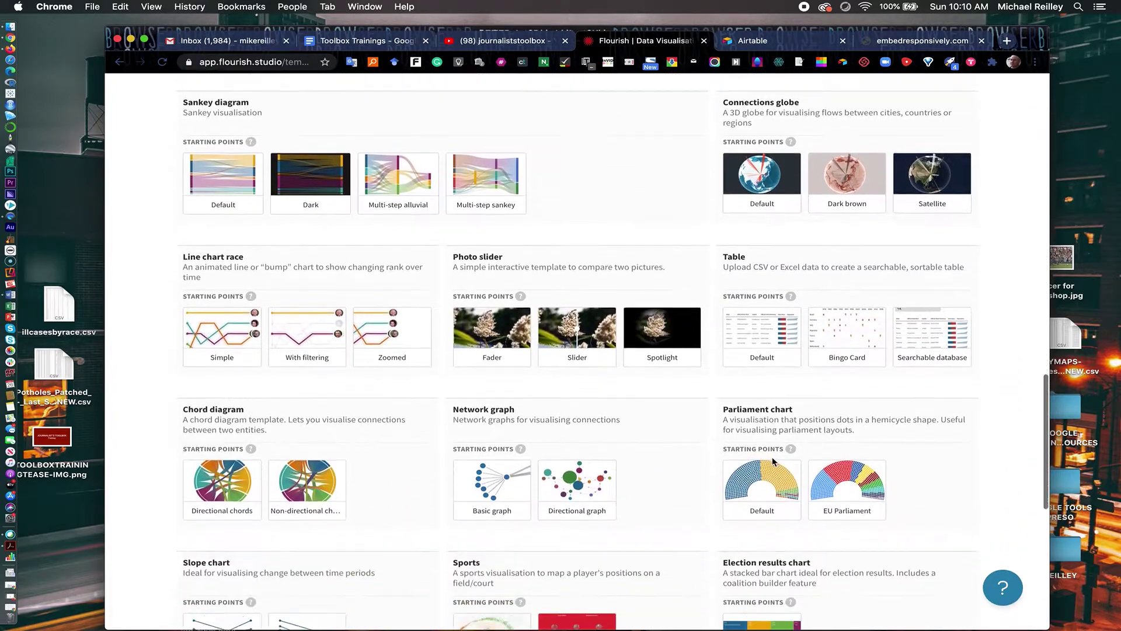
scroll(772, 457, up, 1)
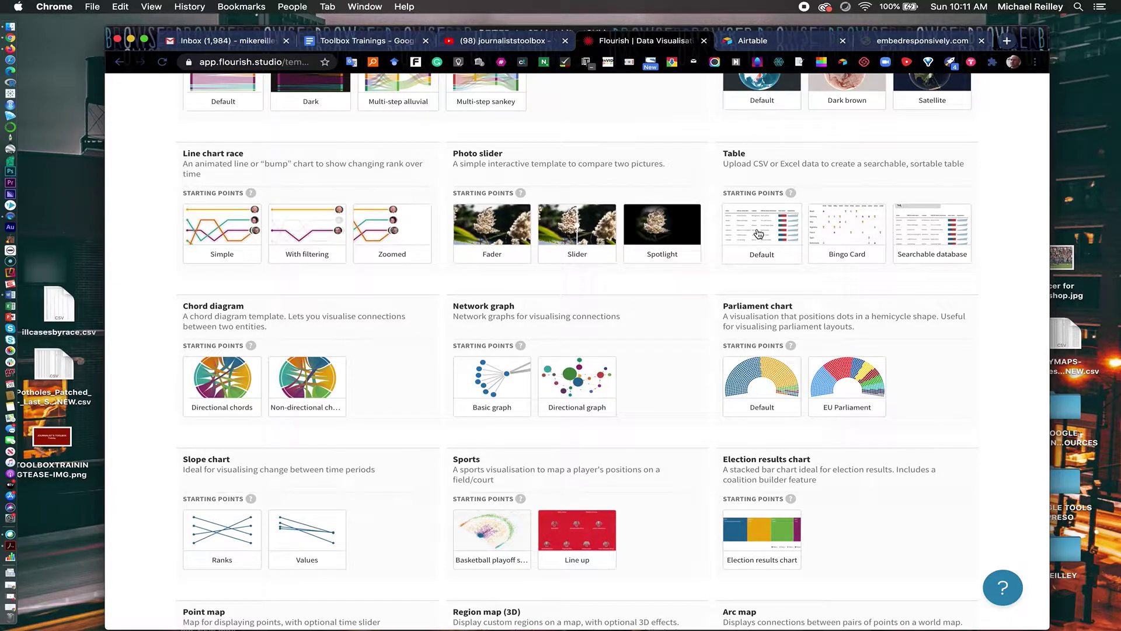
mouse_move(932, 237)
click(750, 238)
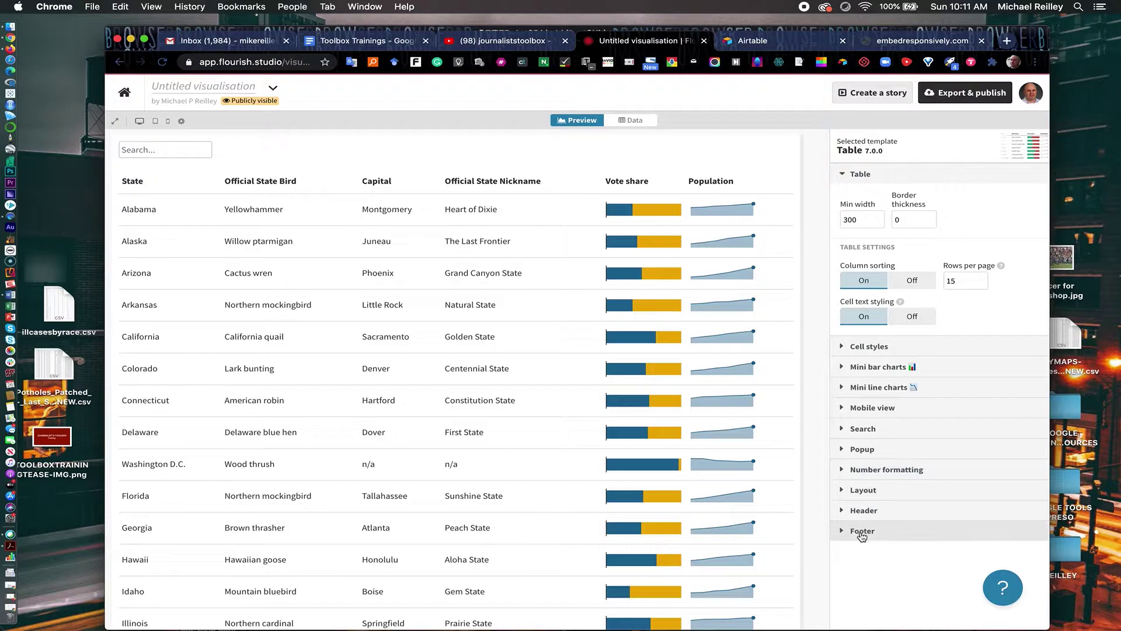
Rename the untitled visualisation to 'Illinois COVID Cases-Race'.
click(225, 82)
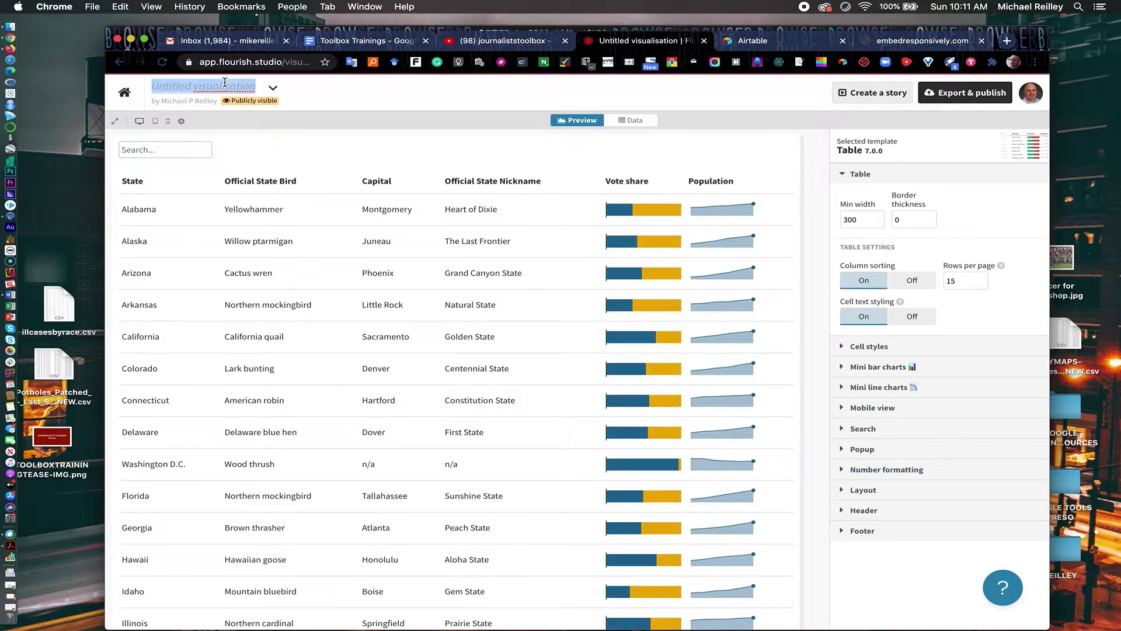
text(Il)
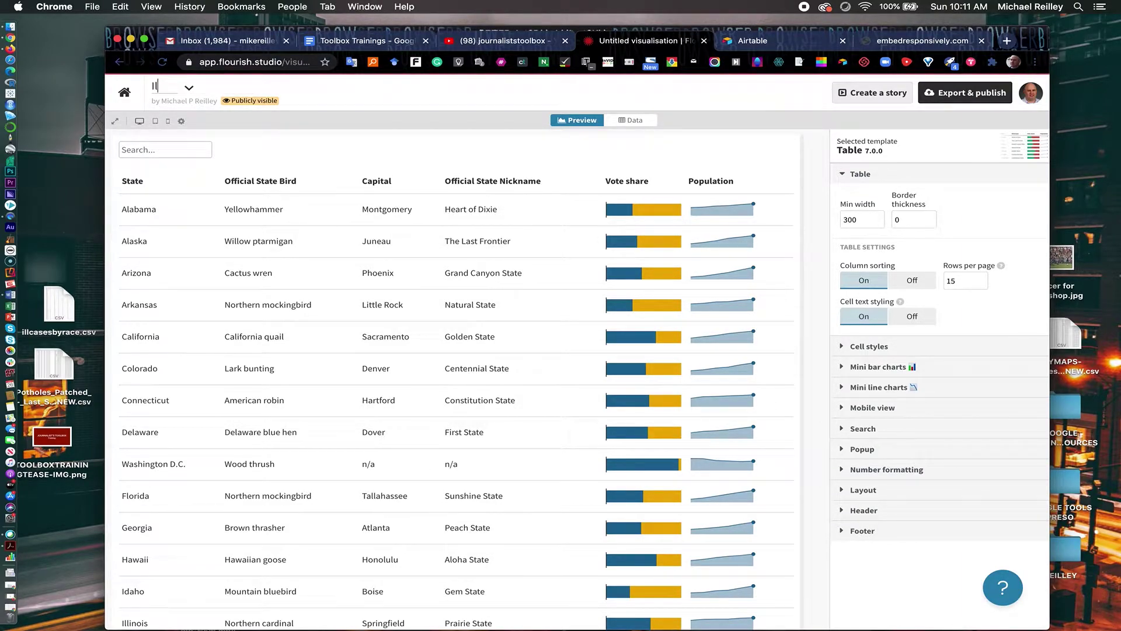
text(linois CO)
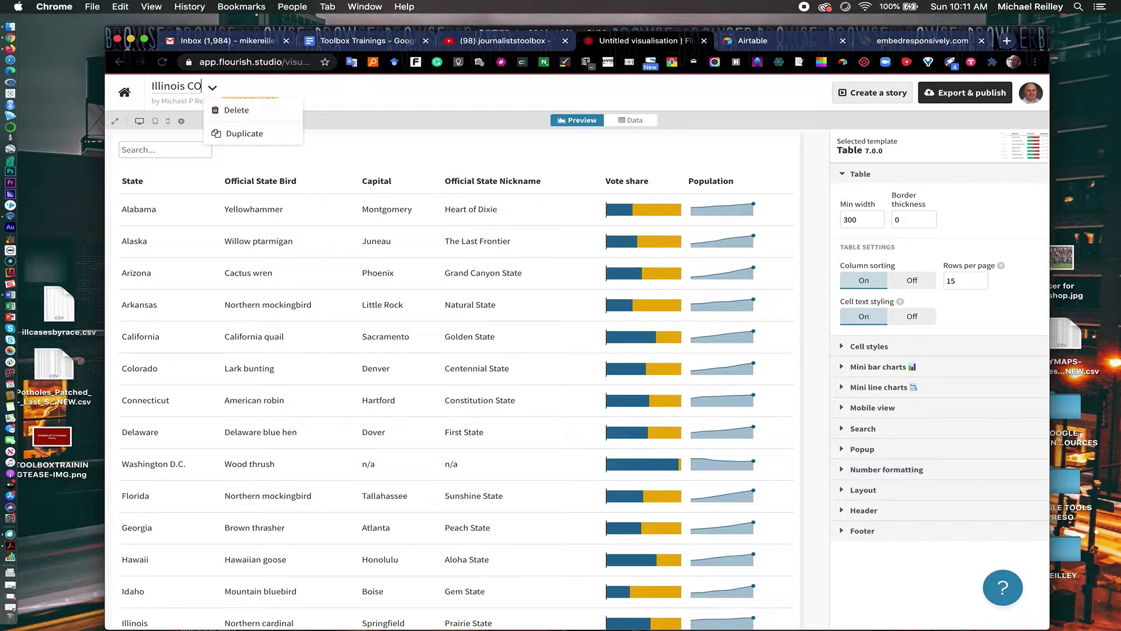
text(VID Cases)
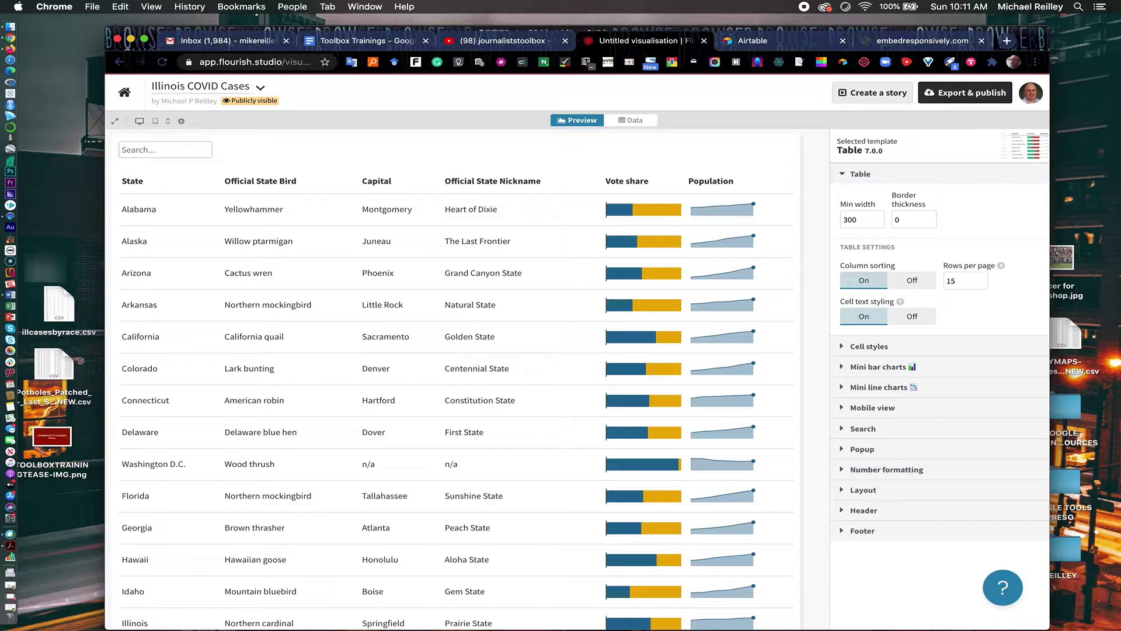
text(-Race)
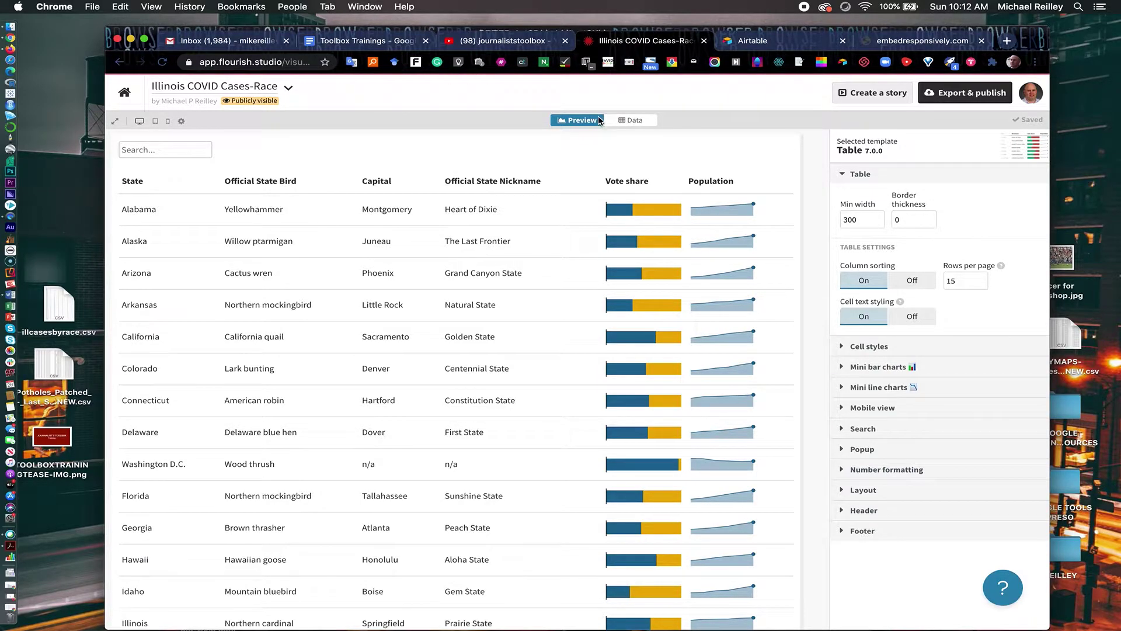
Set the table heading to 'Table: Illinois COVID-19 Cases by Race', centred.
click(864, 512)
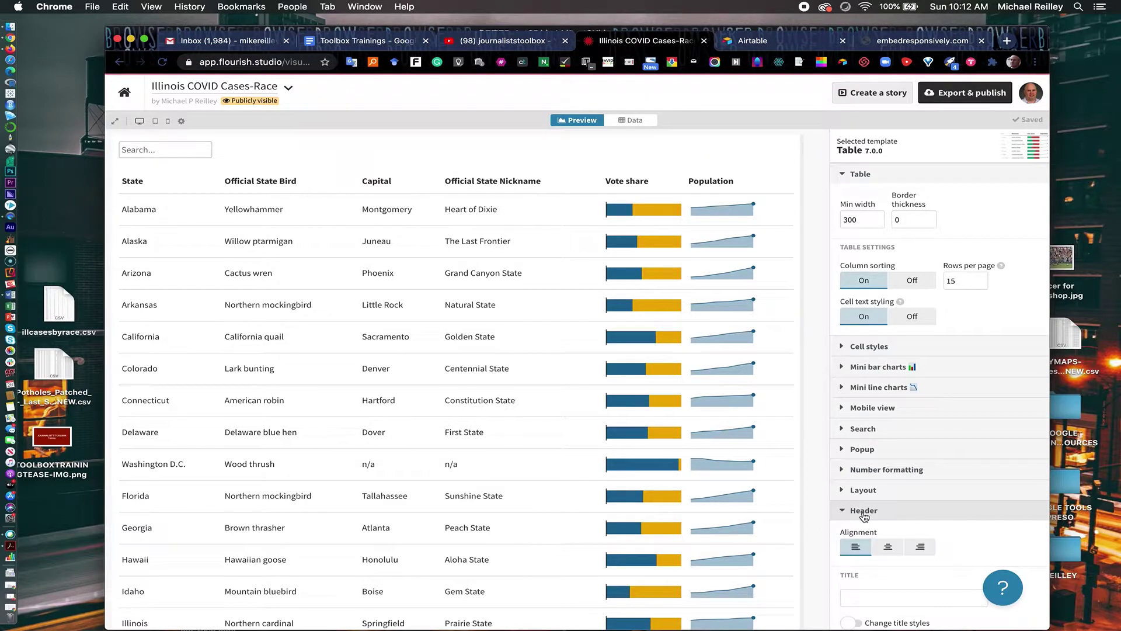
click(859, 602)
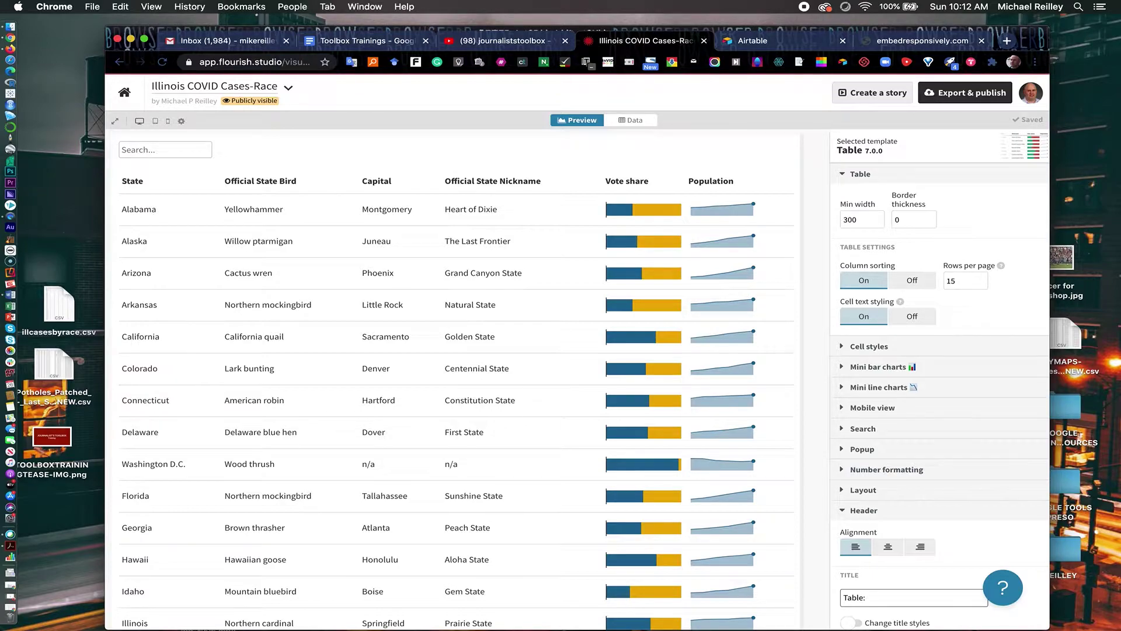
text(Table: Illinois CO)
key(BackSpace)
key(BackSpace)
key(BackSpace)
text(VID-19 Cases by Race)
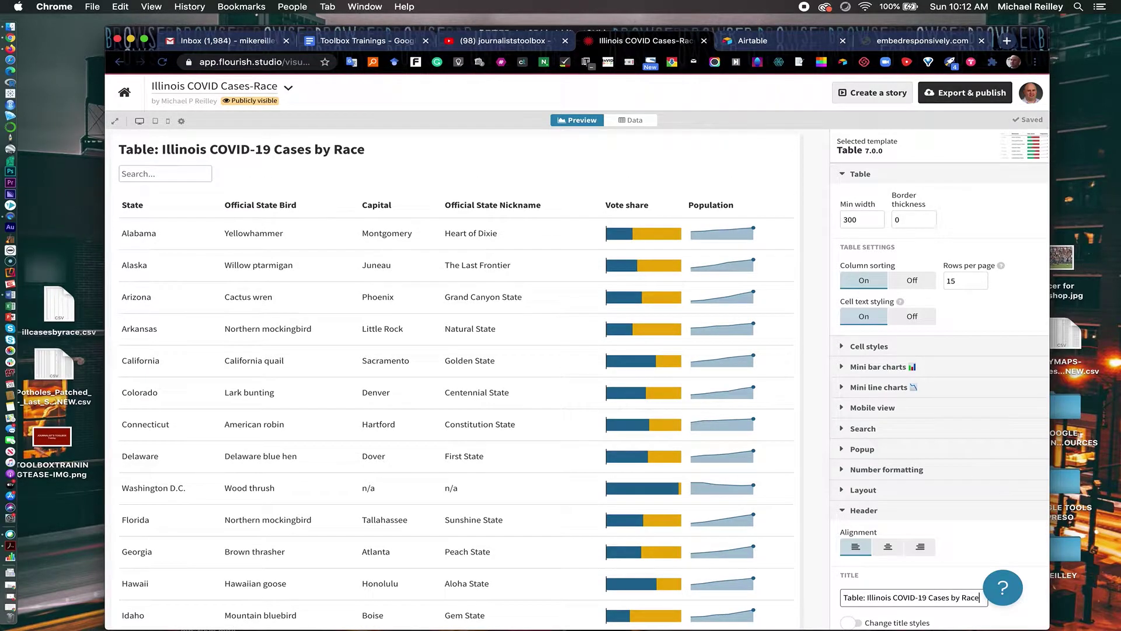
click(888, 546)
Turn on custom title styles and colour the title deep red.
scroll(919, 564, down, 2)
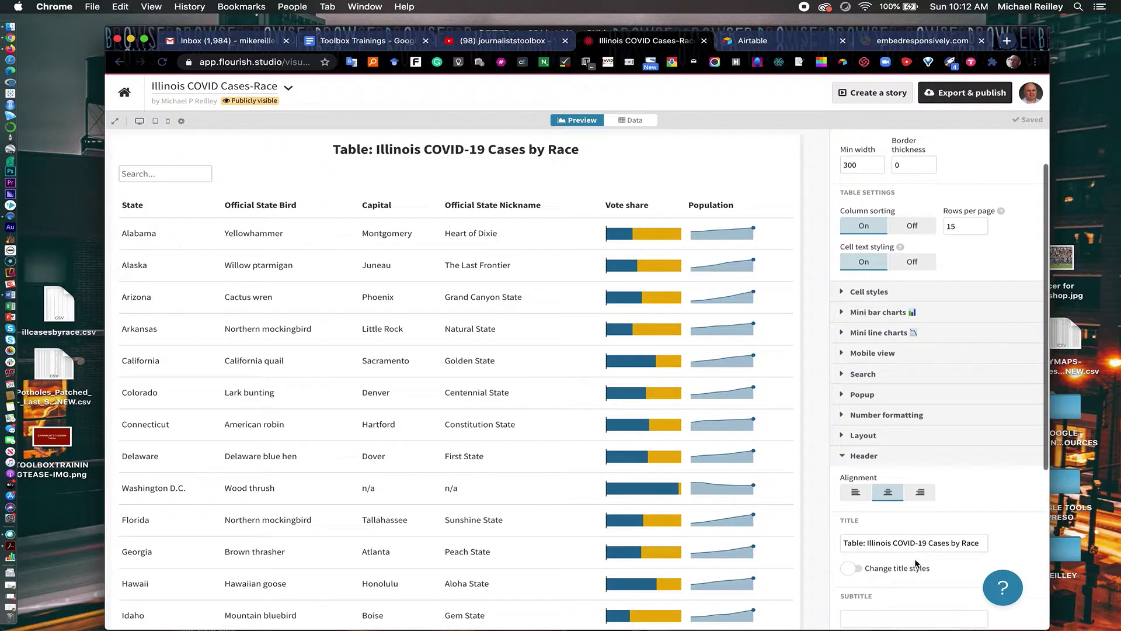
click(855, 566)
scroll(864, 564, down, 1)
scroll(864, 564, down, 5)
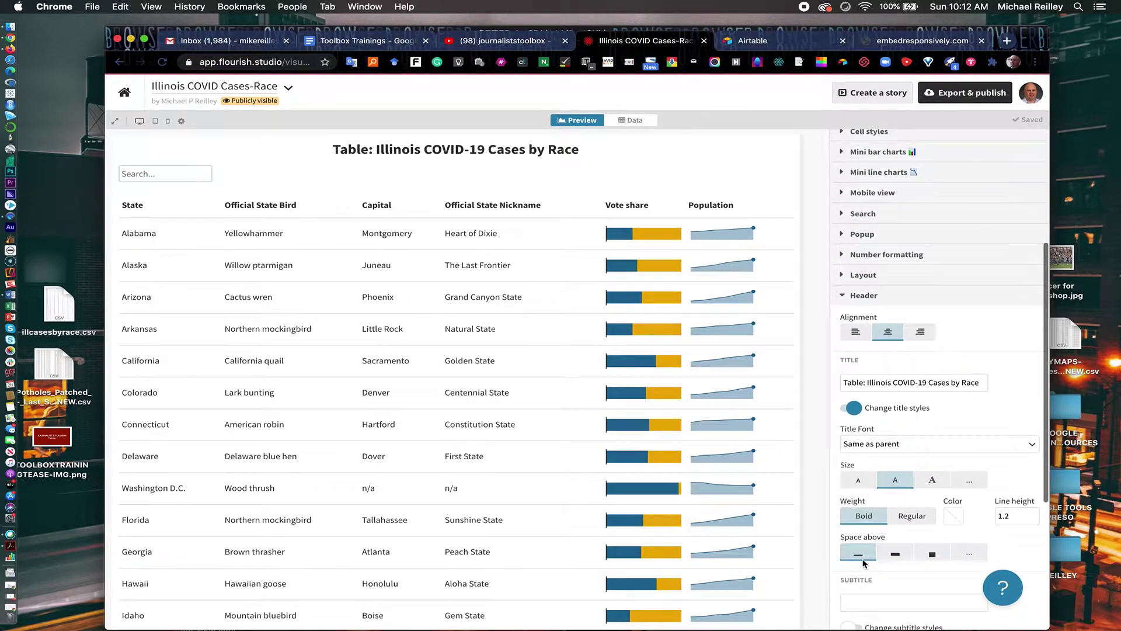
click(953, 489)
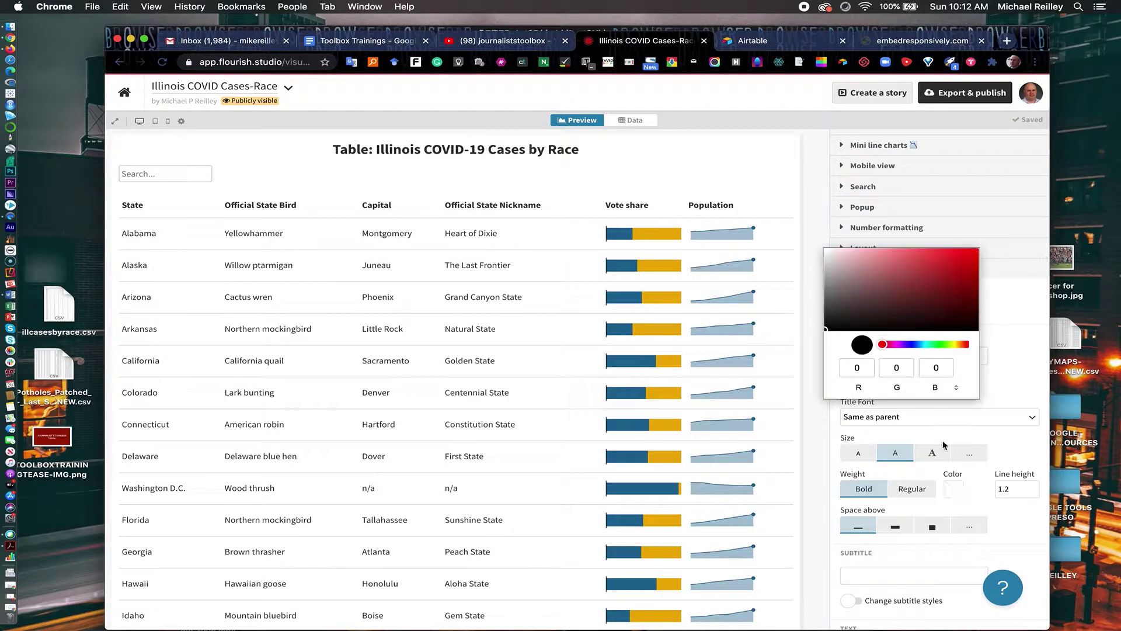
click(963, 270)
click(459, 153)
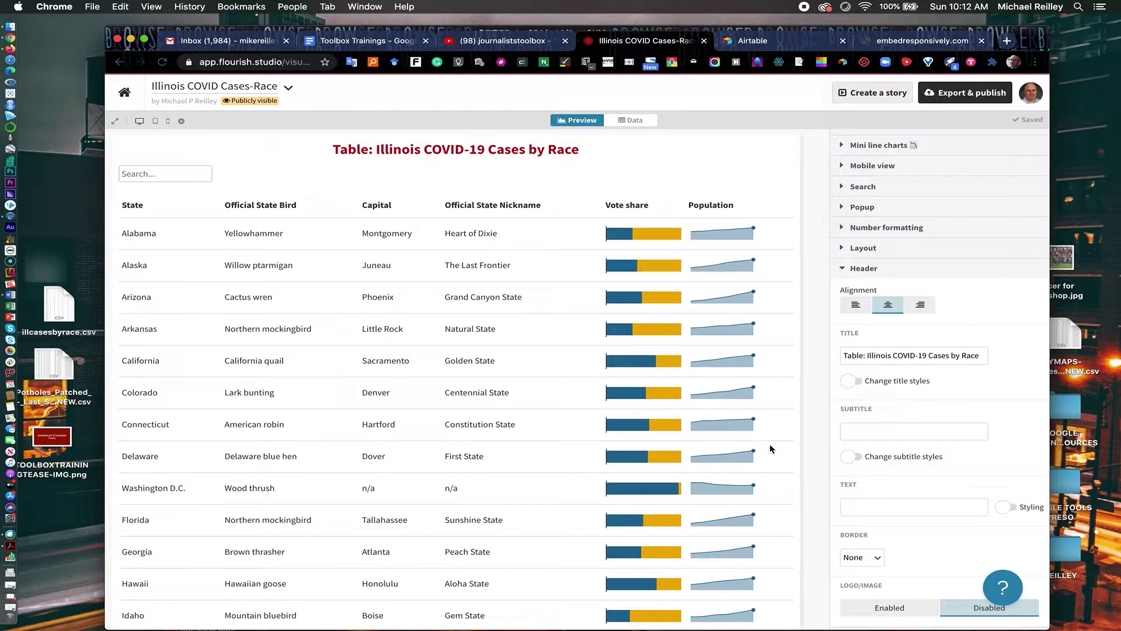
Add the subtitle 'March 1-June 1, 2020' beneath the title.
click(857, 430)
text(March 1-Jun)
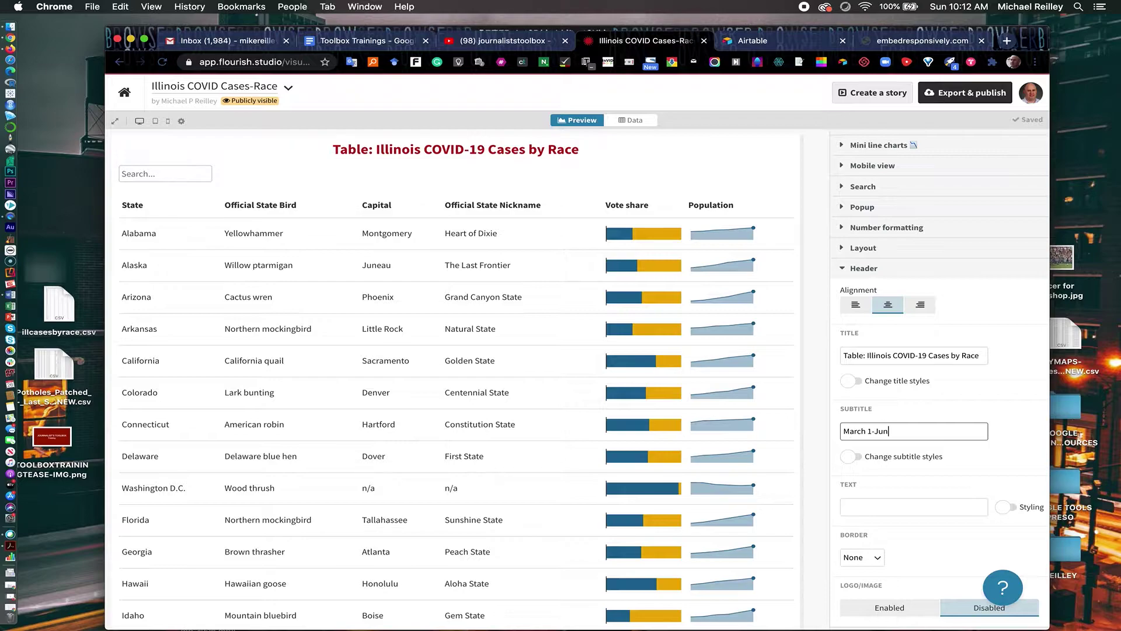
text(e 1, 2020)
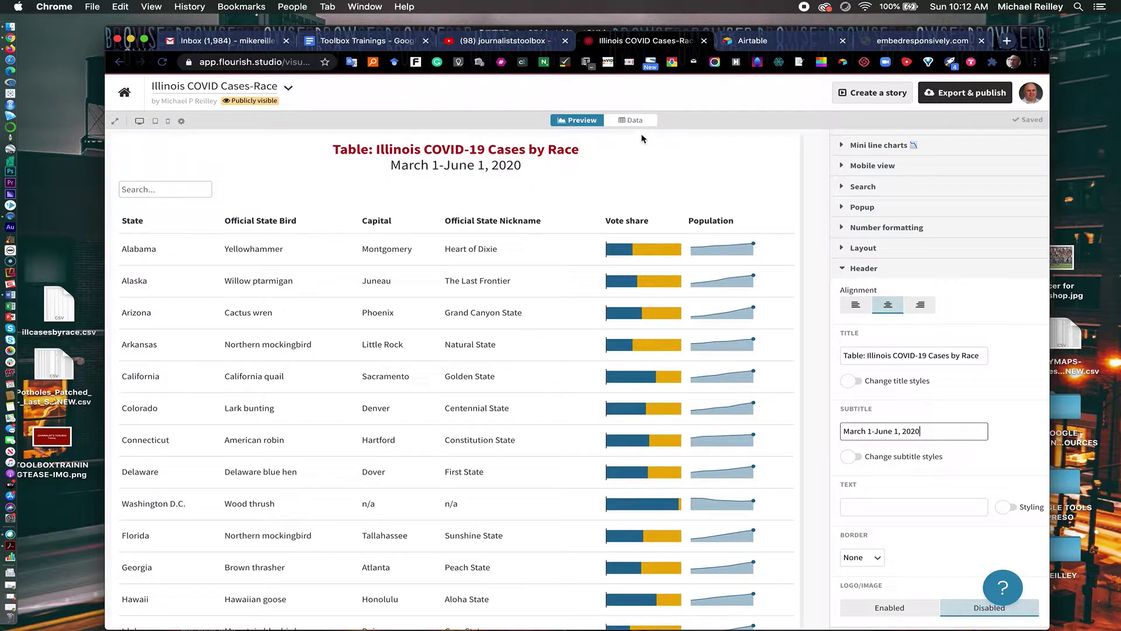
click(634, 120)
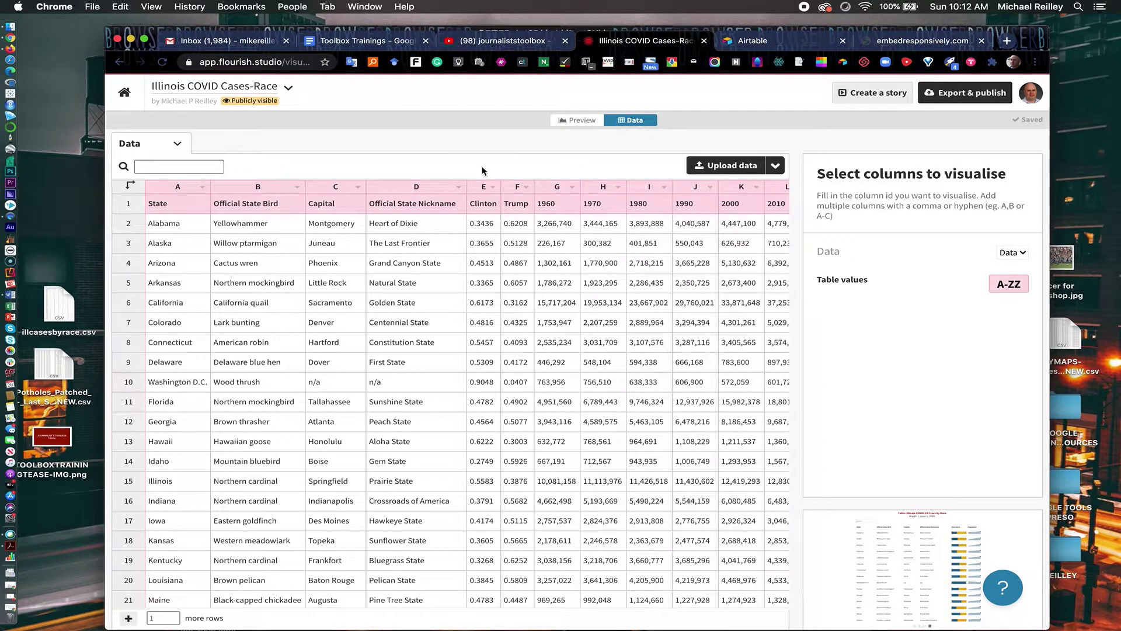
Replace the sample data with illcasesbyrace.csv, imported publicly, and preview the 88-row table.
click(578, 119)
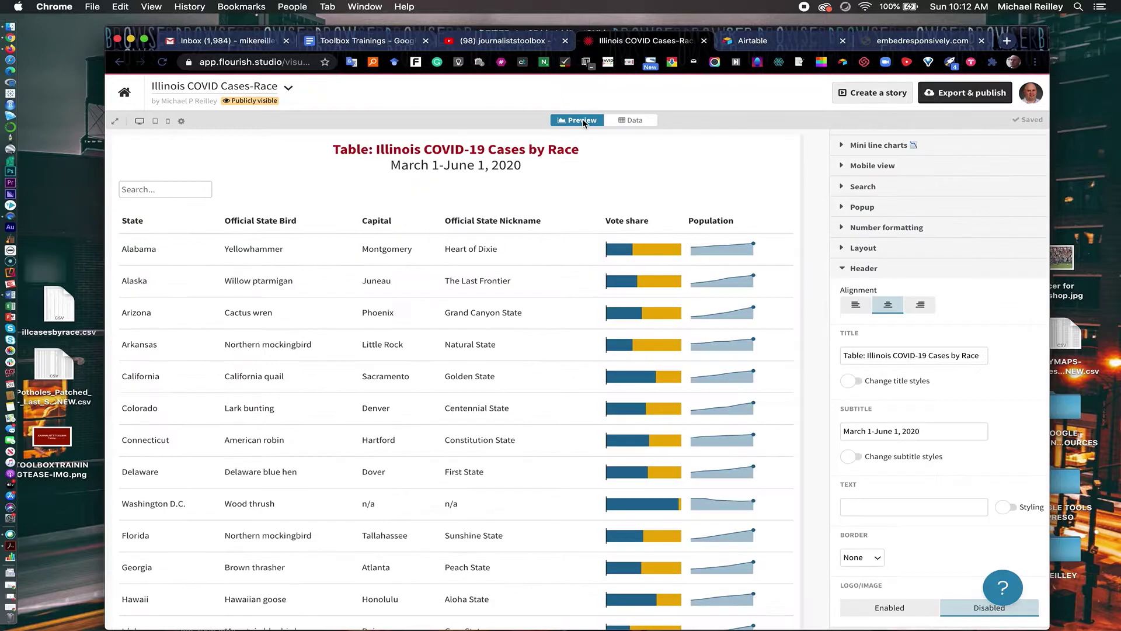
click(636, 123)
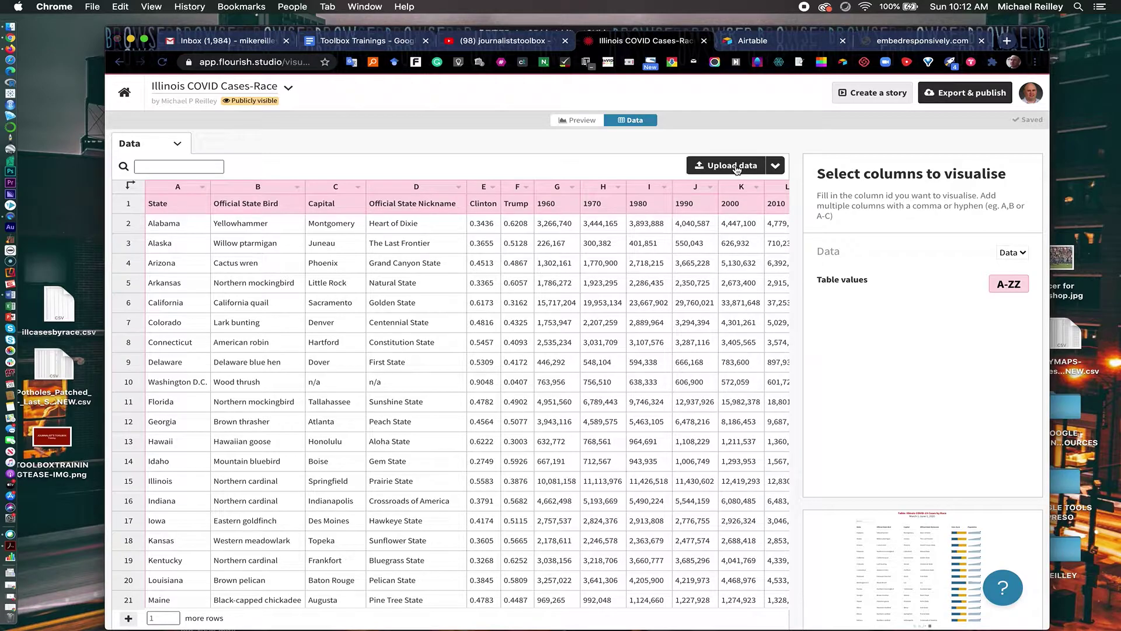
click(733, 166)
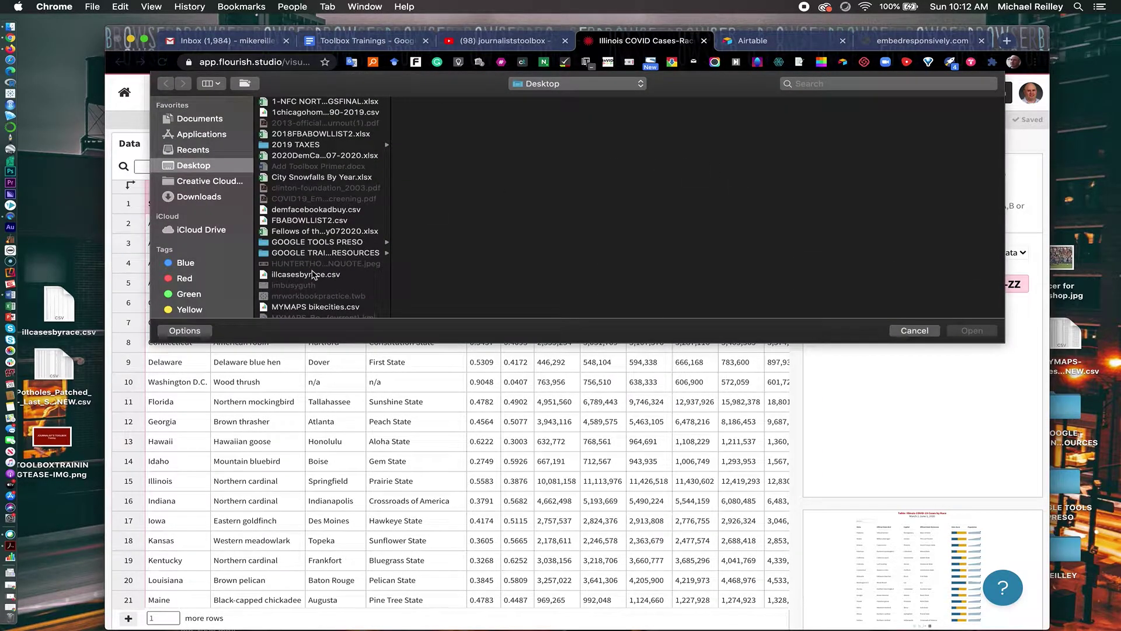
click(314, 274)
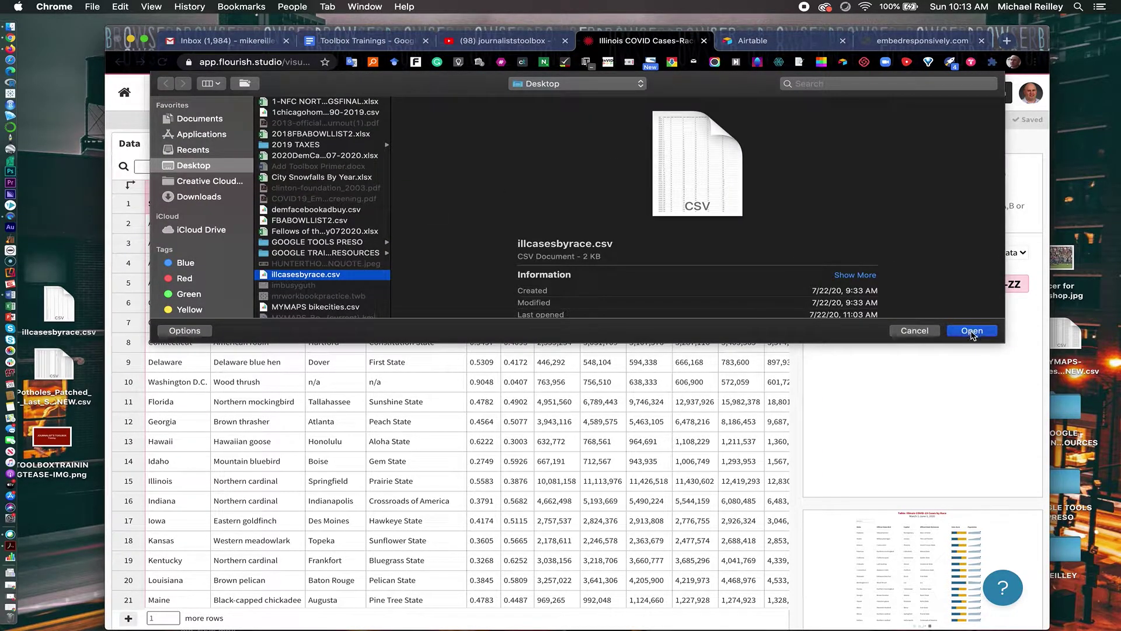
click(972, 331)
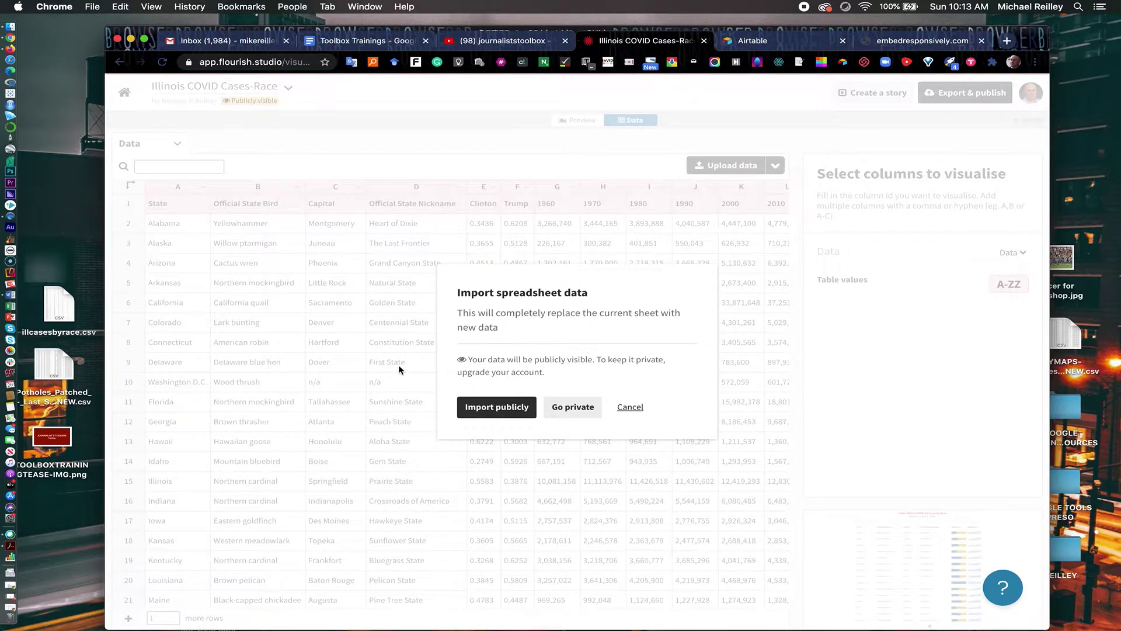
click(488, 414)
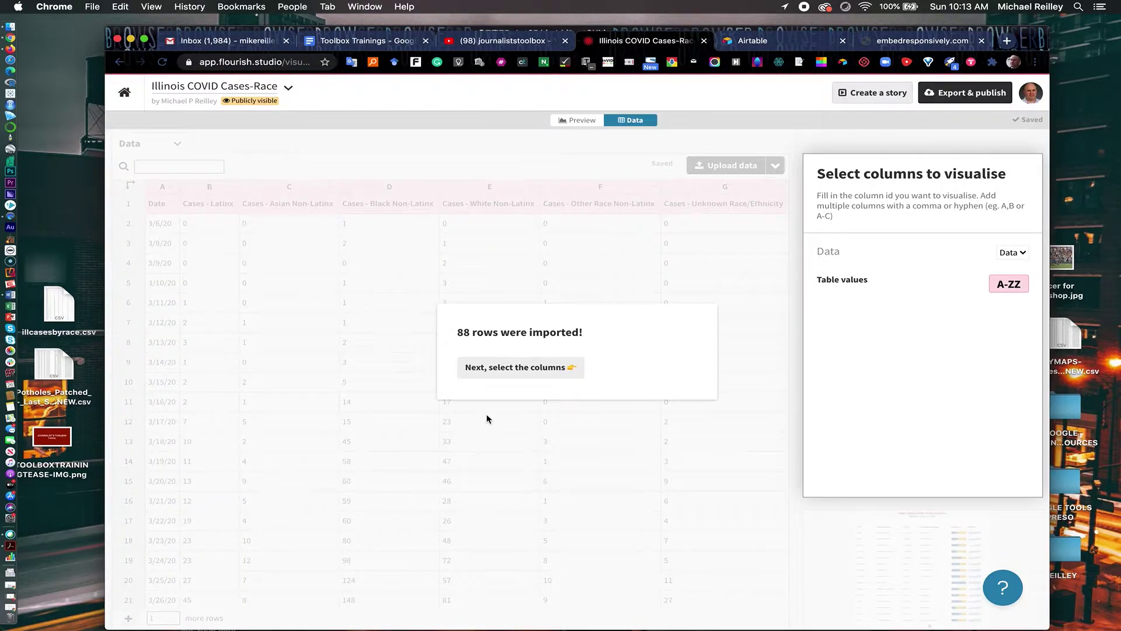
click(513, 368)
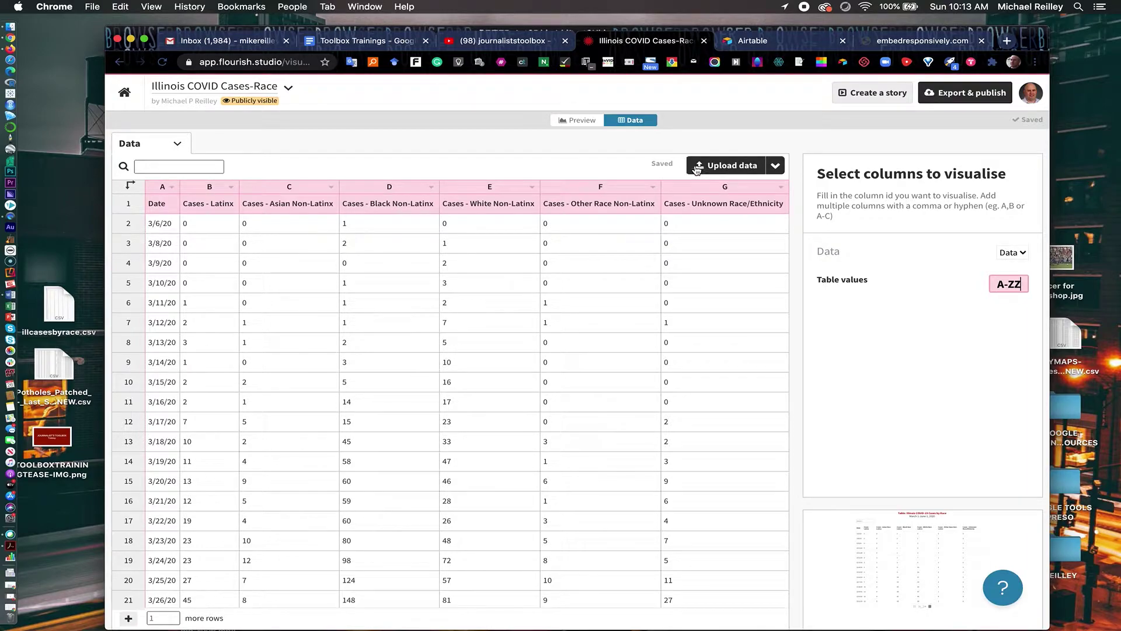
click(575, 120)
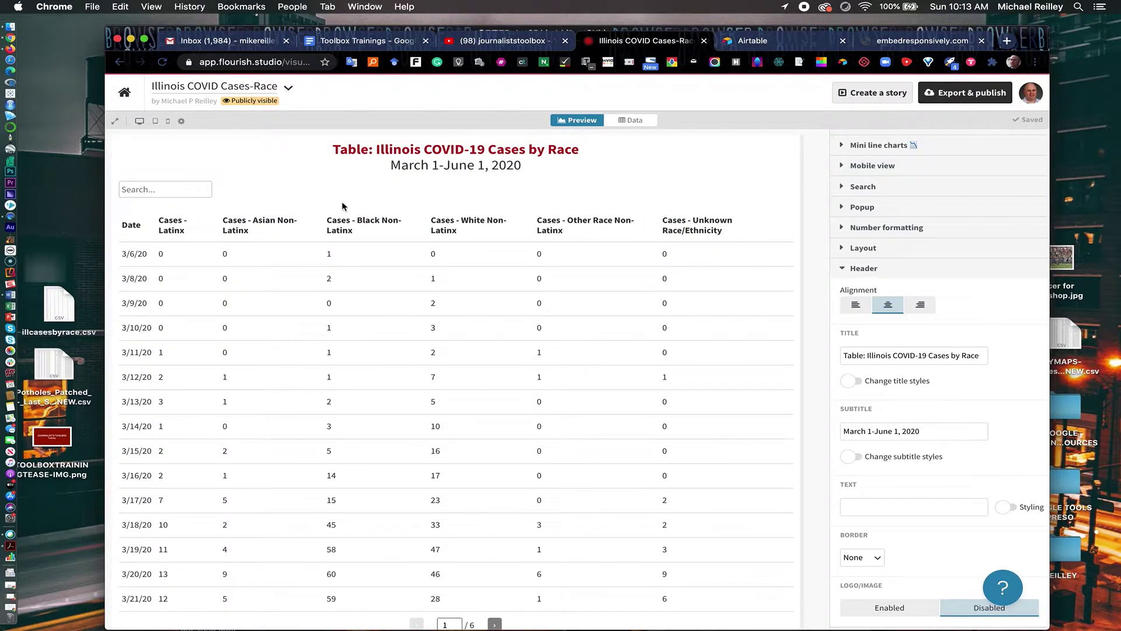
Publish the Illinois COVID Cases-Race table to share and embed, then open its public URL.
click(963, 95)
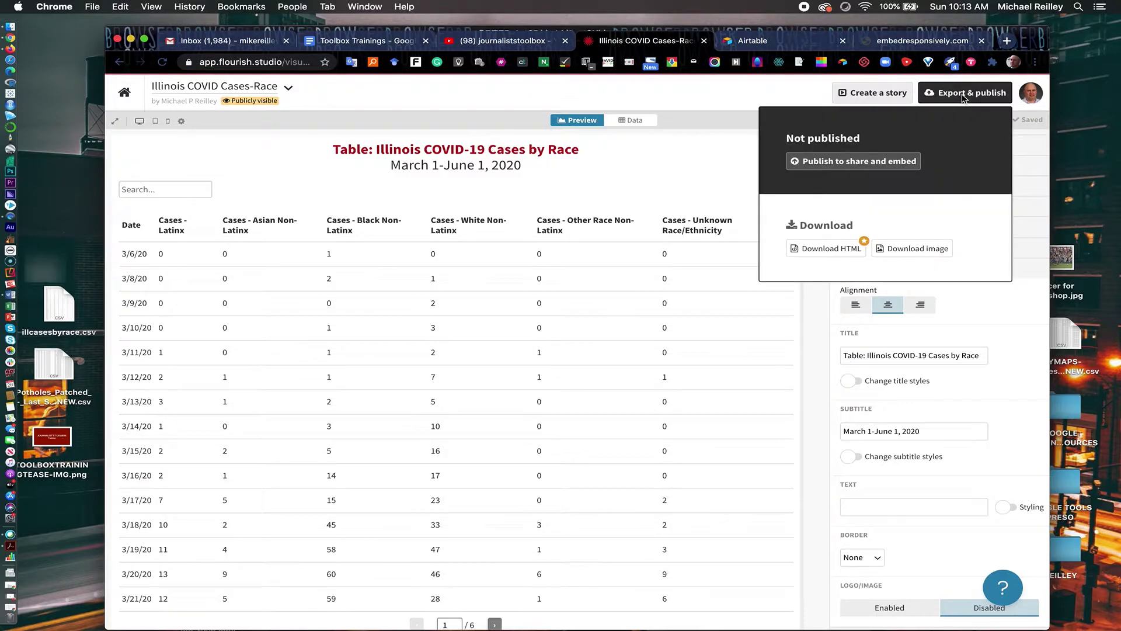
click(886, 167)
click(531, 396)
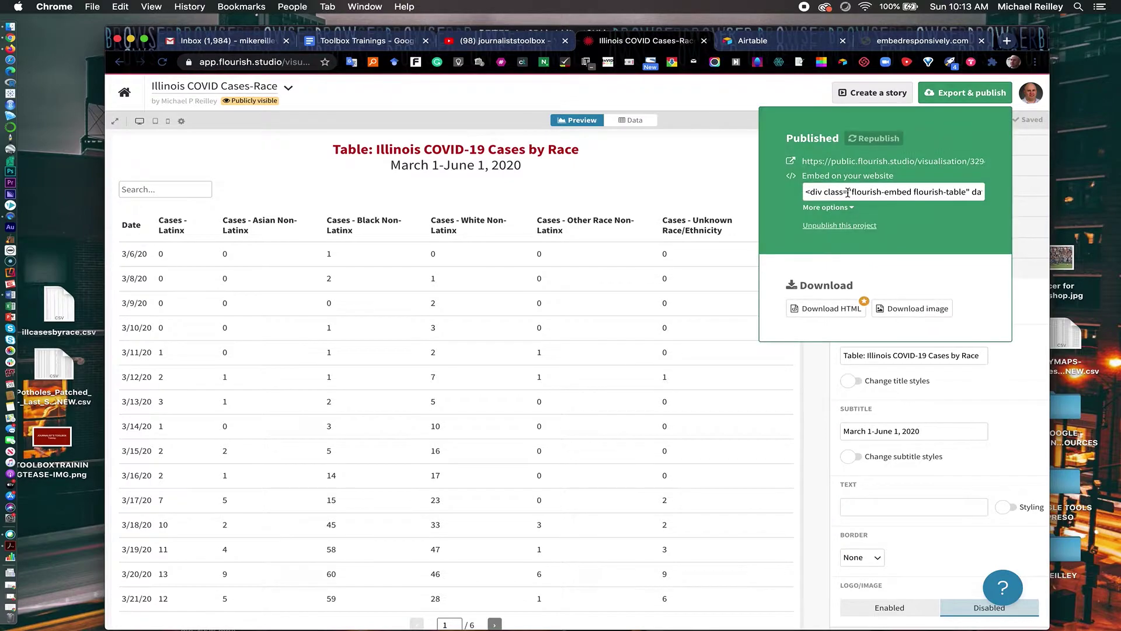
click(867, 162)
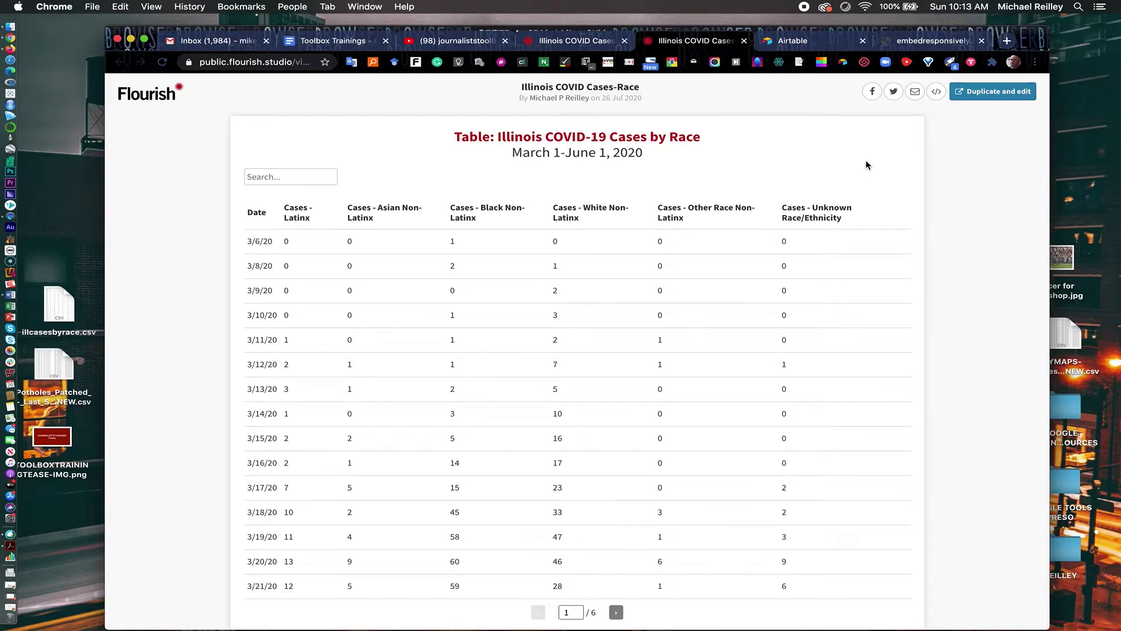
scroll(829, 318, down, 5)
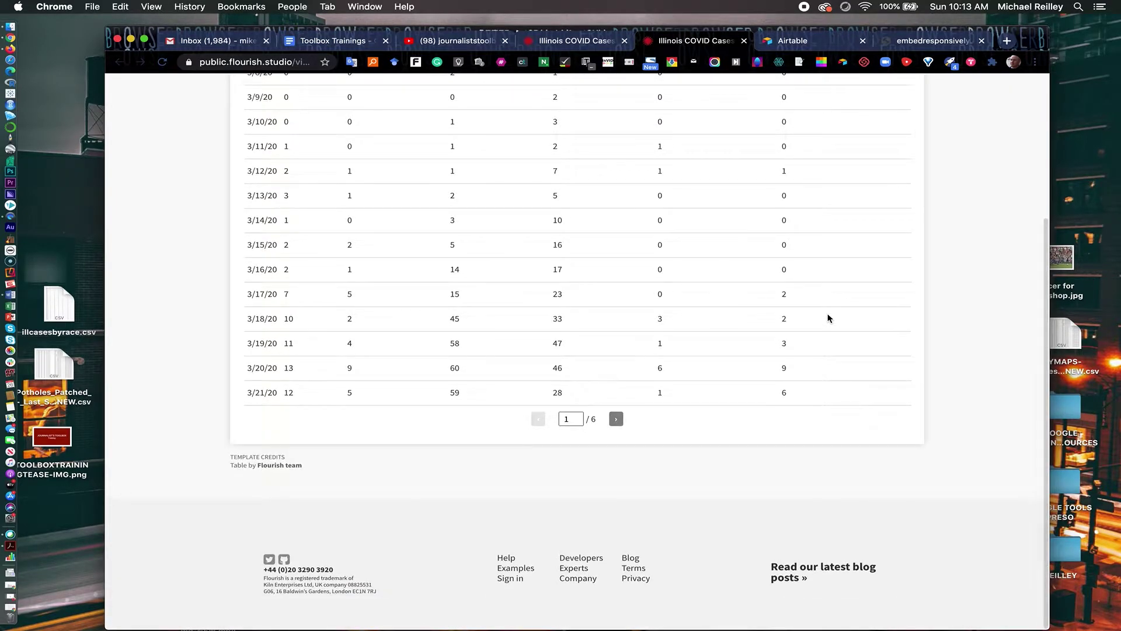
click(616, 418)
click(616, 420)
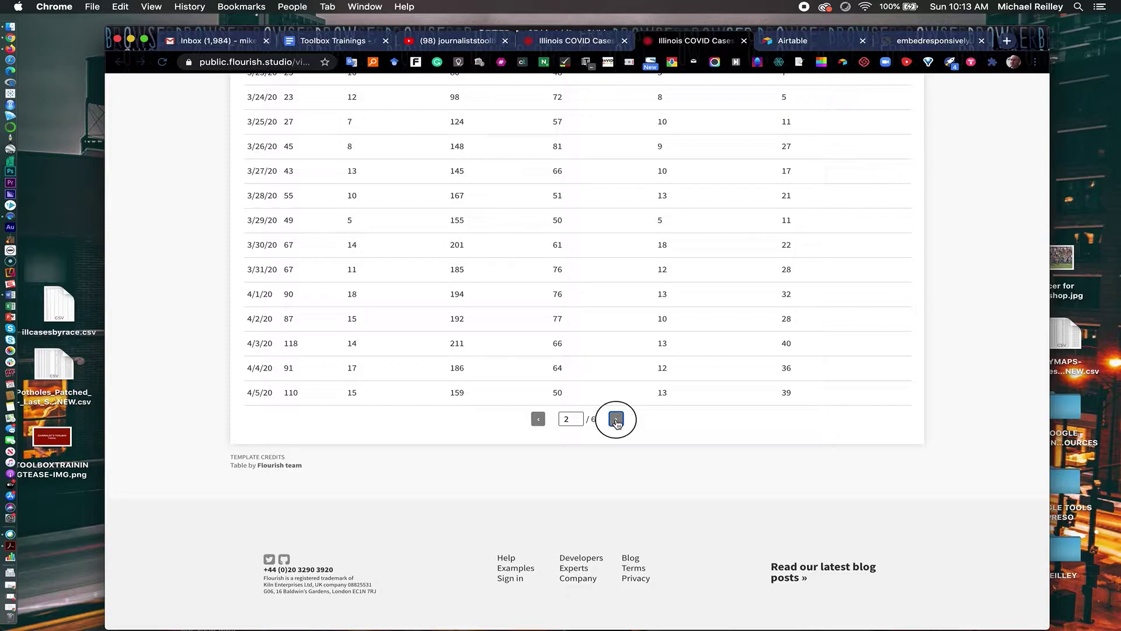
click(617, 419)
scroll(618, 424, up, 3)
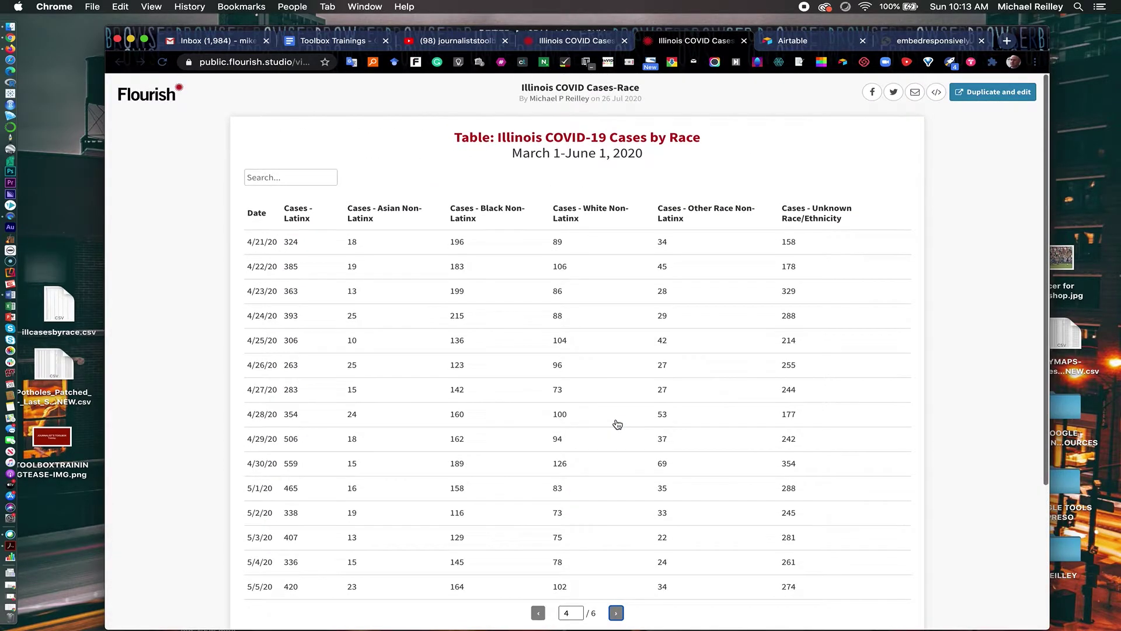
click(294, 183)
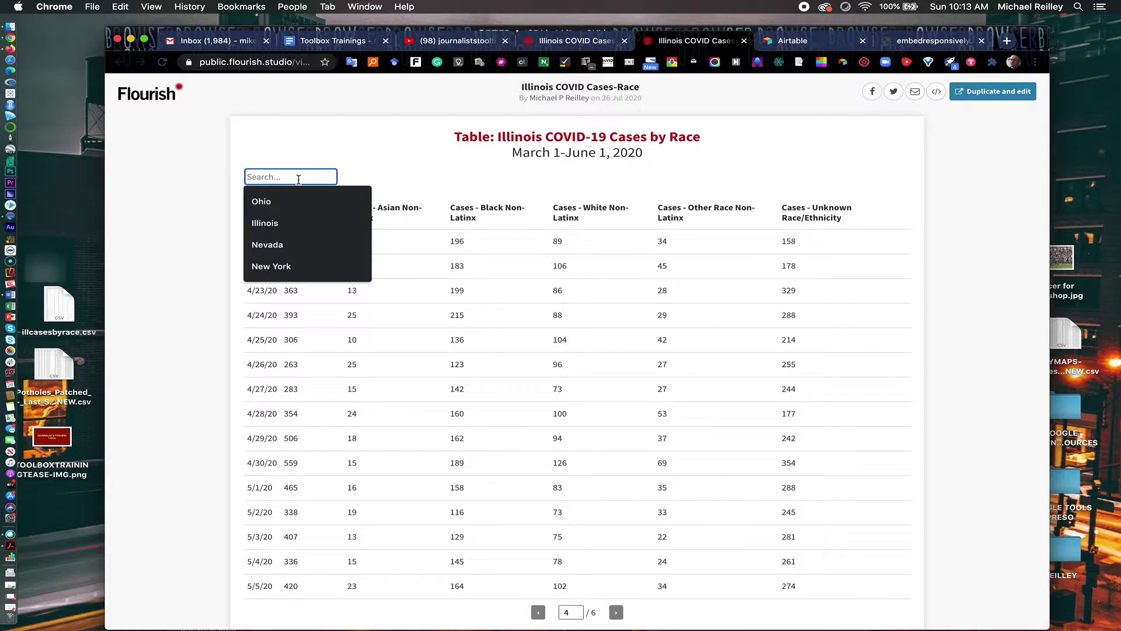
text(4/)
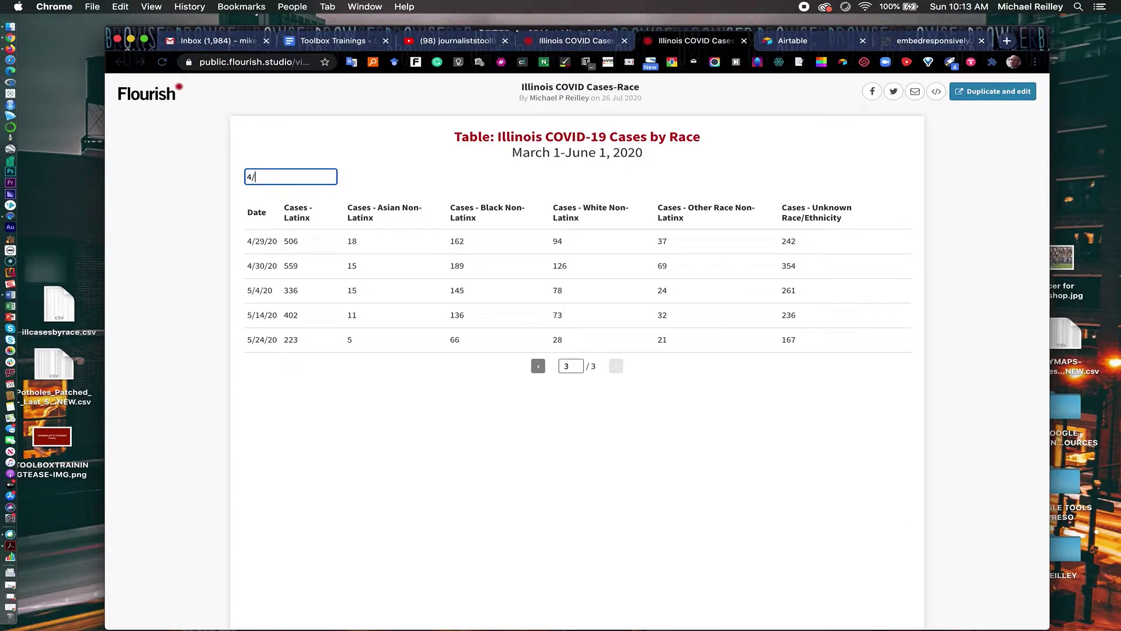
text(28)
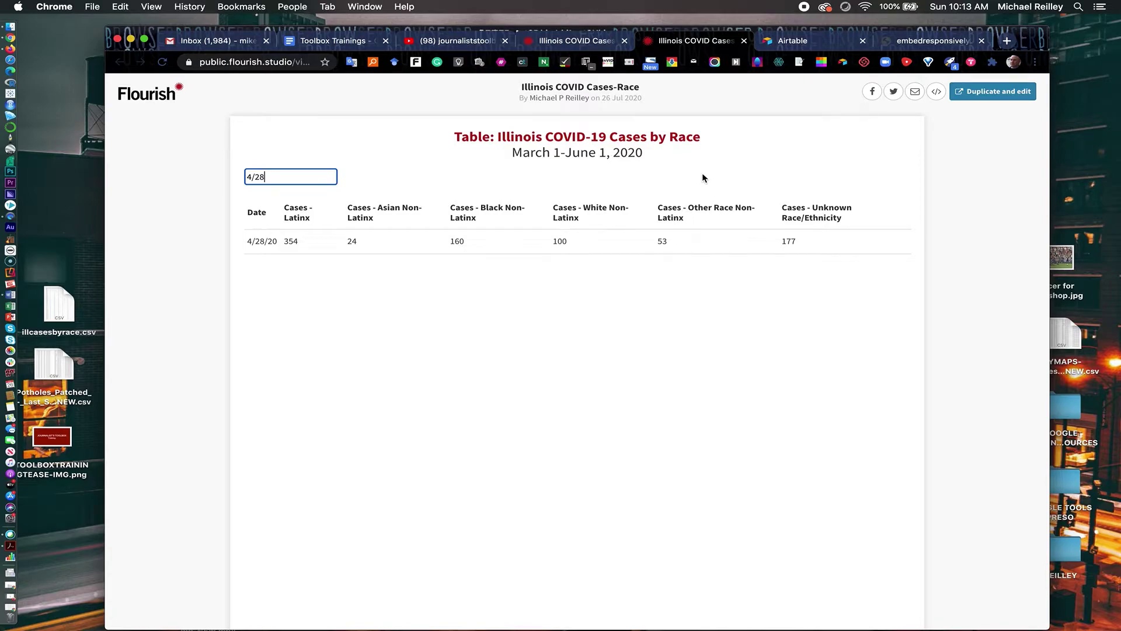
key(BackSpace)
key(BackSpace)
key(BackSpace)
key(BackSpace)
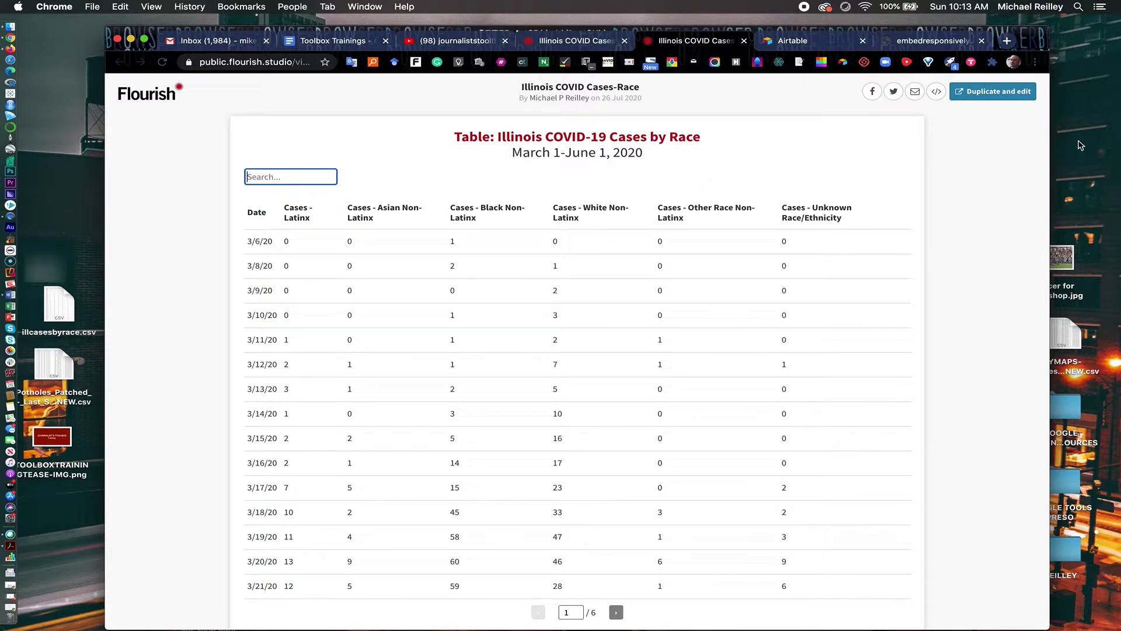
View the table's embed code with more options, then select the public page's web address.
click(937, 95)
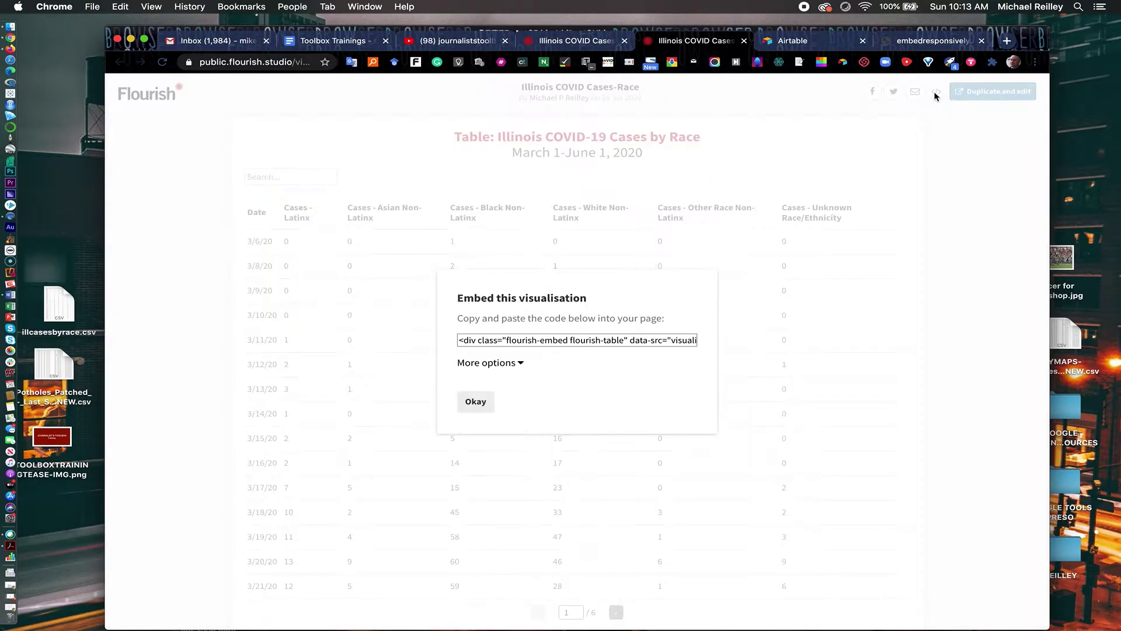
click(518, 364)
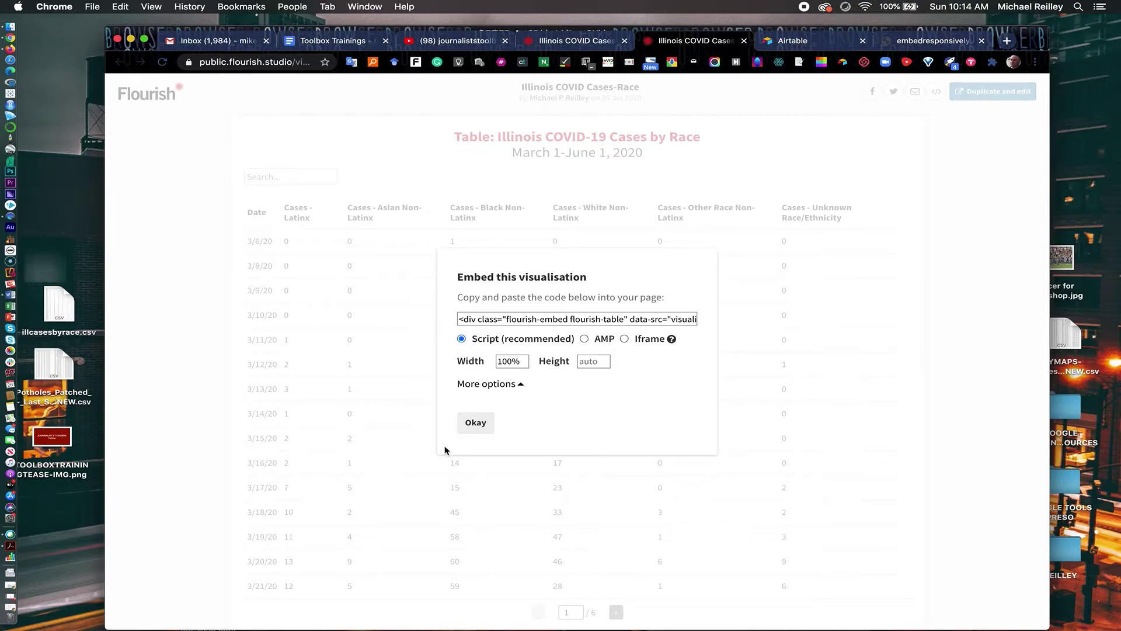
click(476, 423)
click(296, 62)
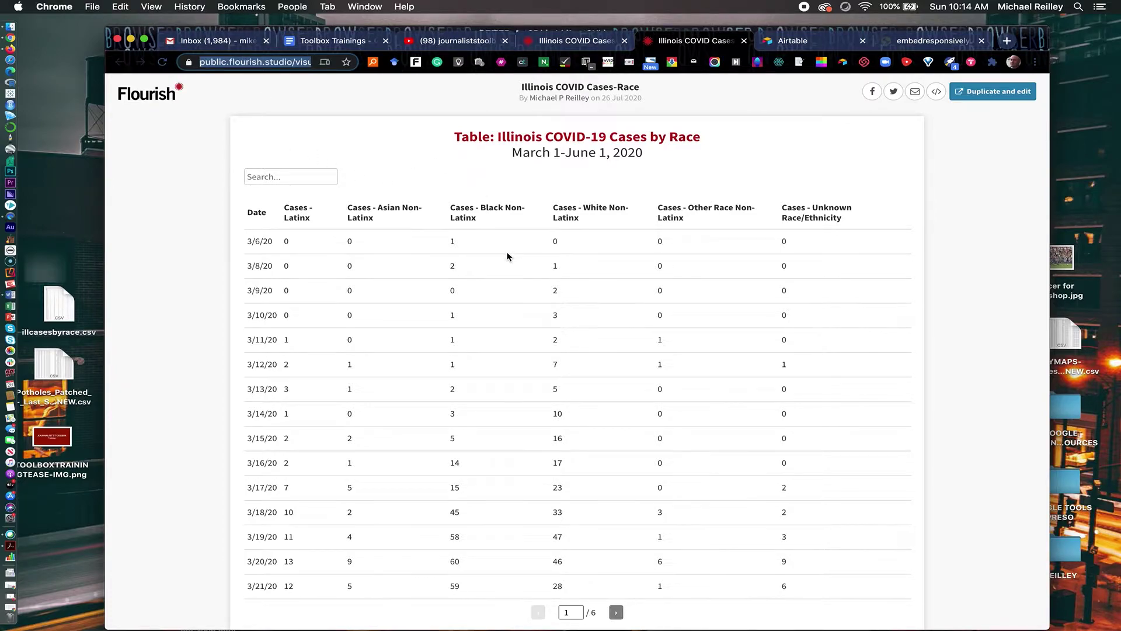
scroll(507, 257, down, 2)
scroll(507, 257, down, 2)
scroll(508, 253, up, 4)
From My projects, start a new Table visualisation using the Searchable database starting point.
click(572, 44)
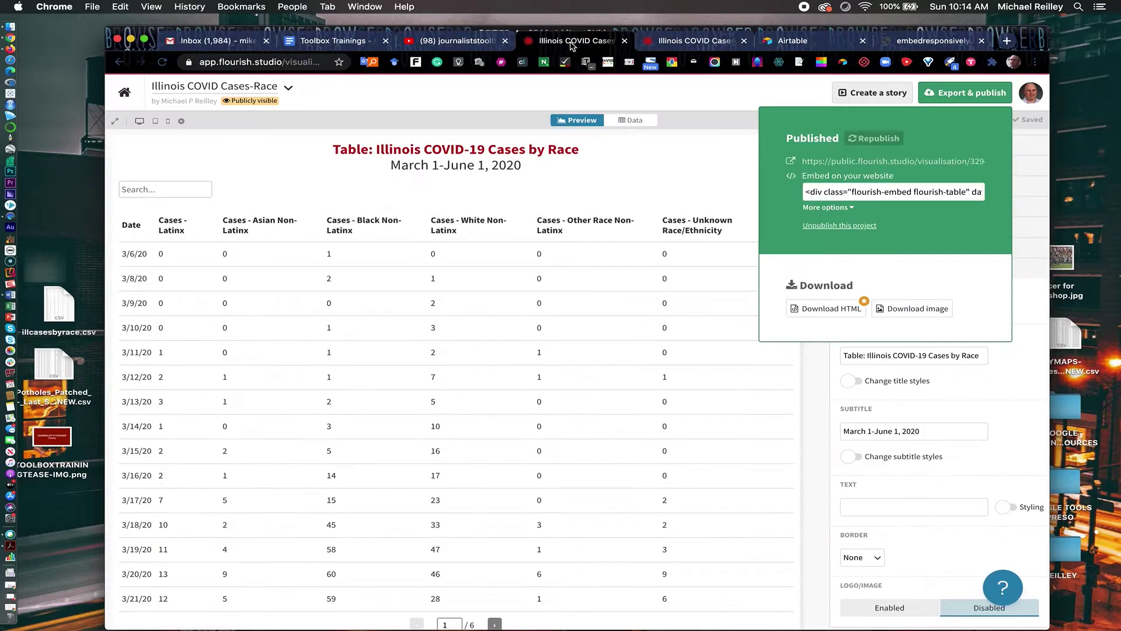
click(123, 96)
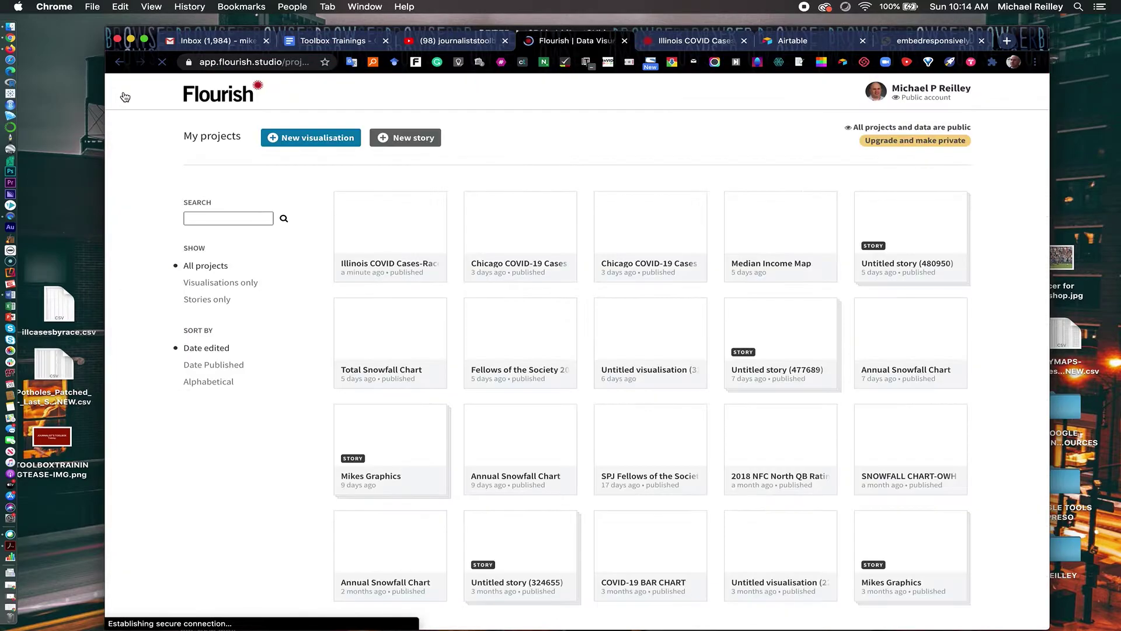
click(309, 139)
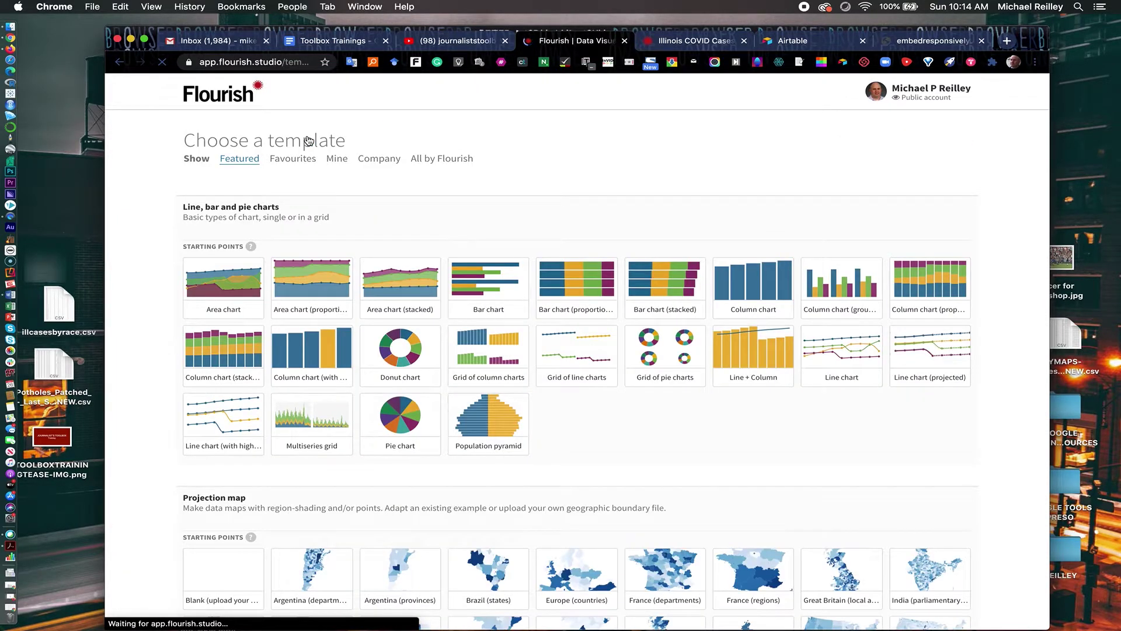
scroll(712, 367, down, 20)
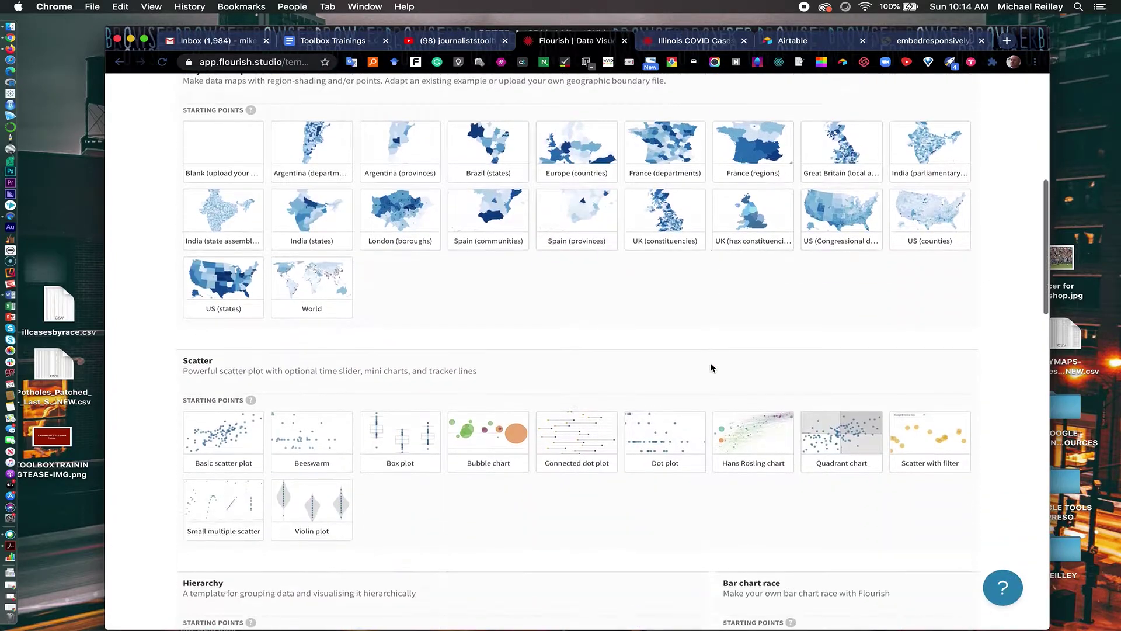
scroll(897, 315, down, 8)
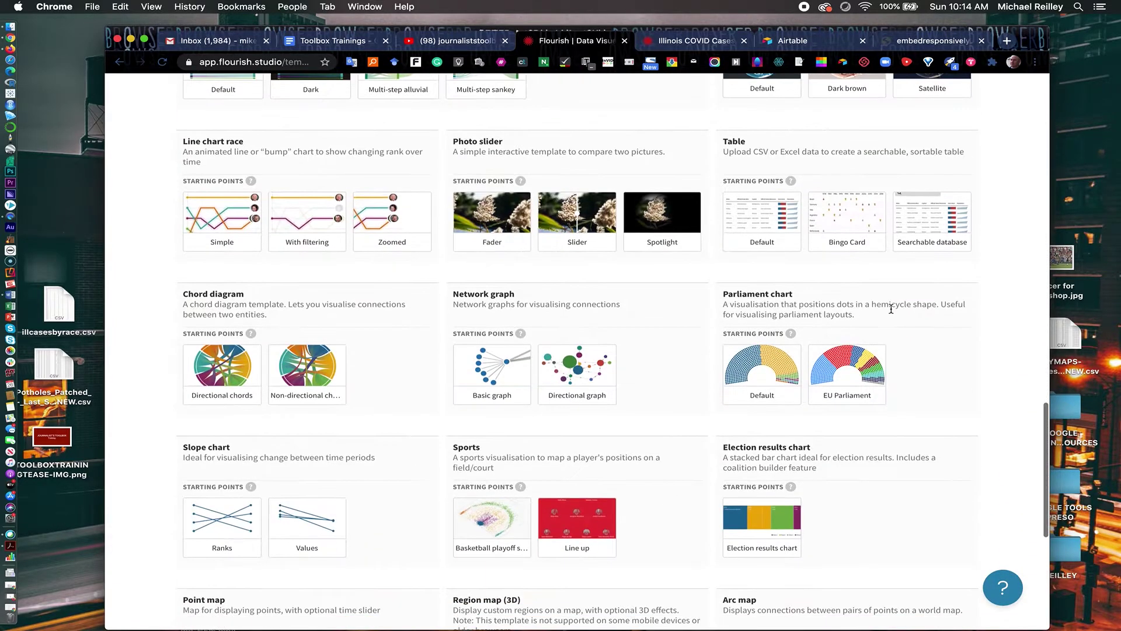
click(942, 228)
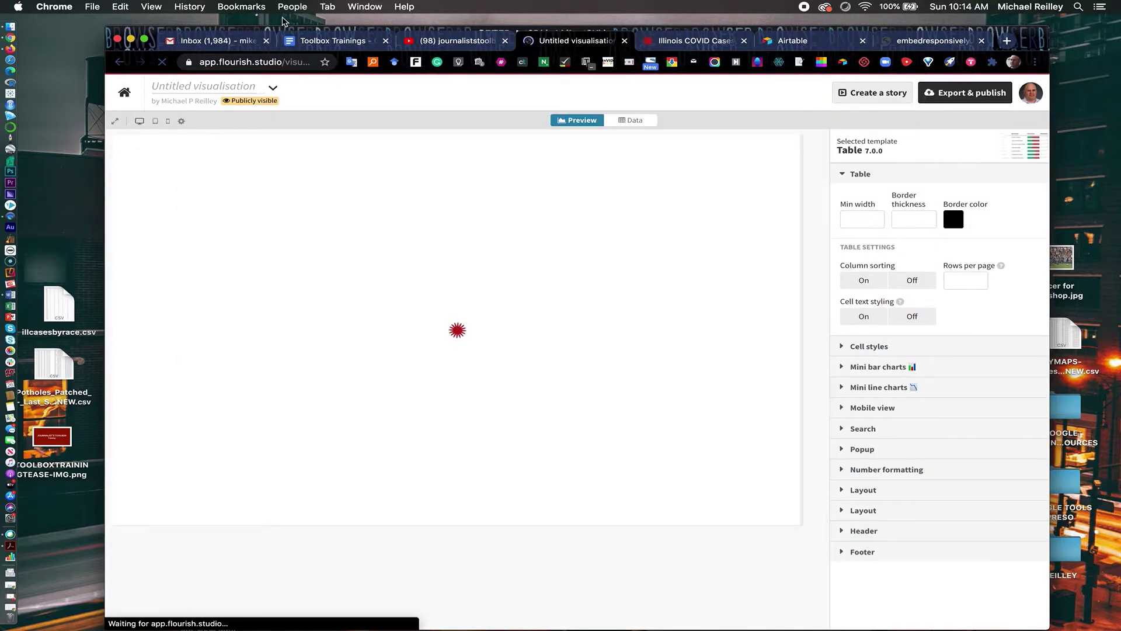
Shift the Chrome window aside to reveal the Potholes CSV on the desktop.
drag(153, 70, 197, 71)
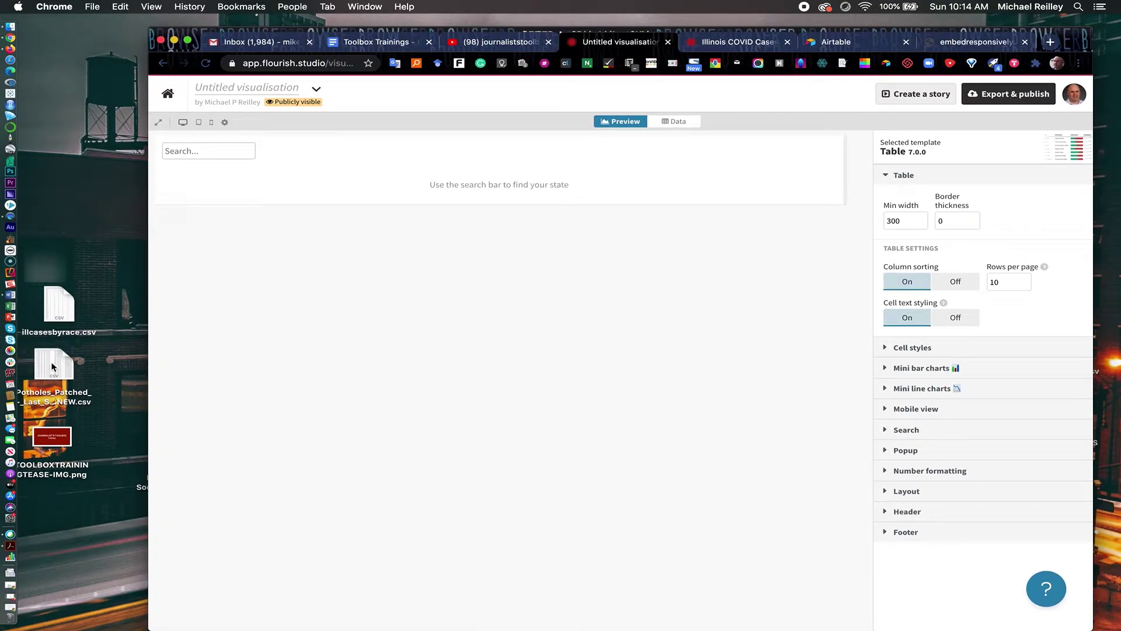
drag(56, 361, 66, 362)
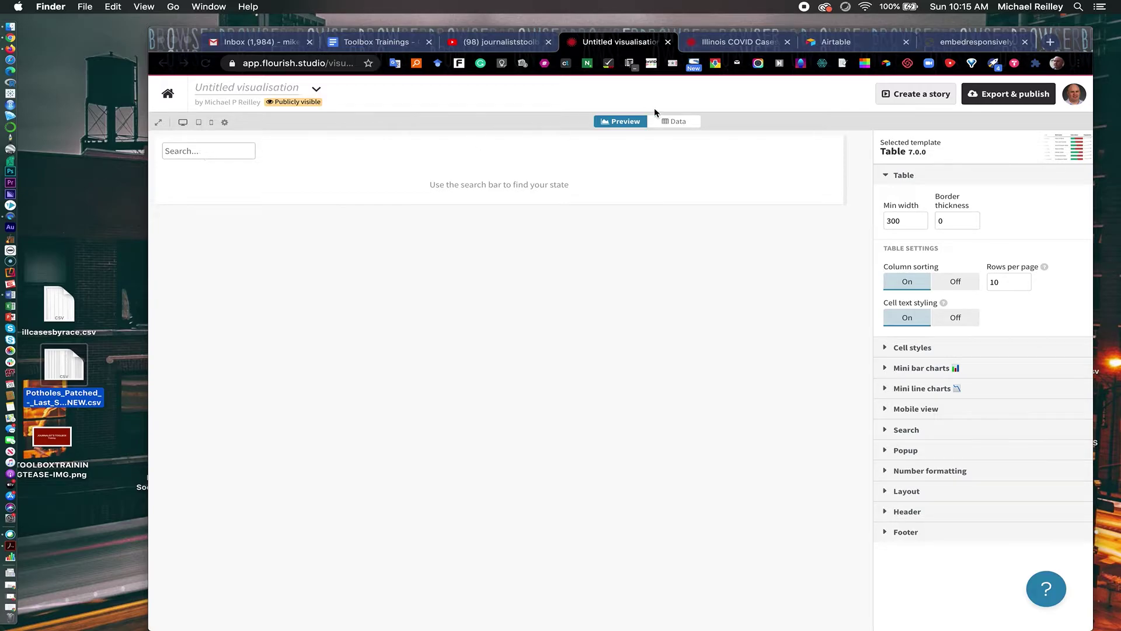
Upload the Potholes Patched CSV as public data, 528 rows, then return to the table preview.
click(674, 124)
click(675, 122)
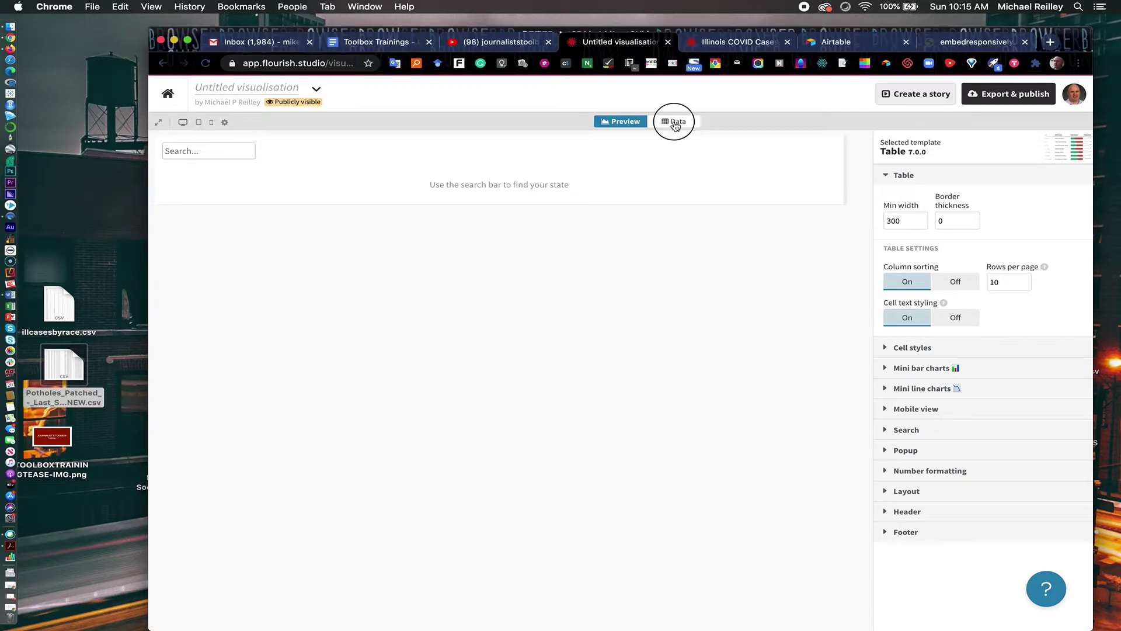
click(762, 168)
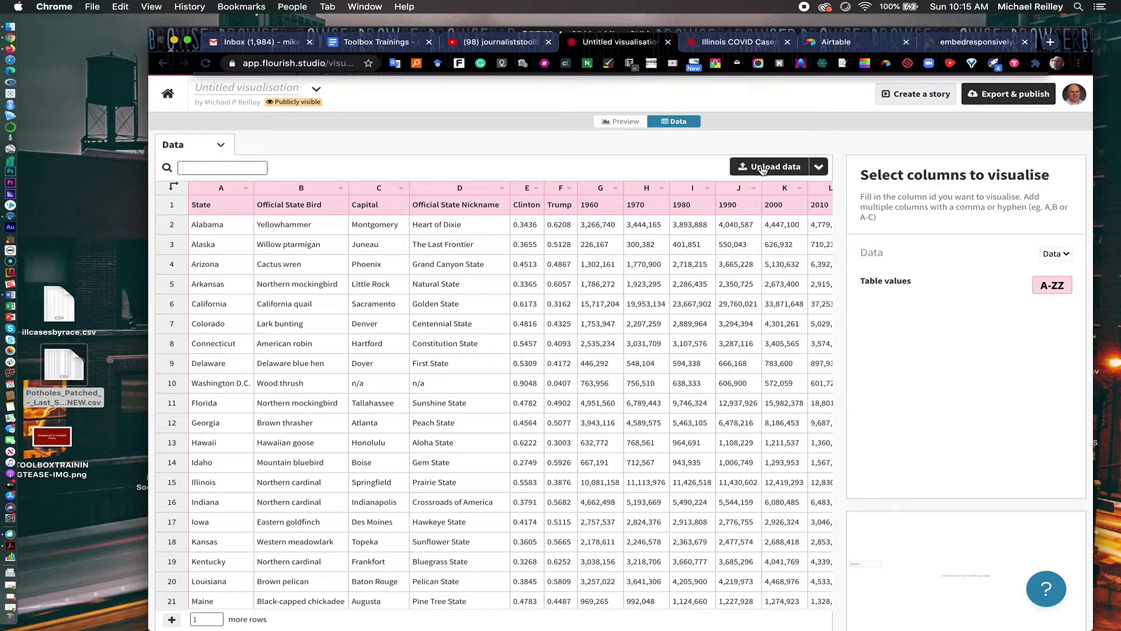
scroll(407, 219, down, 10)
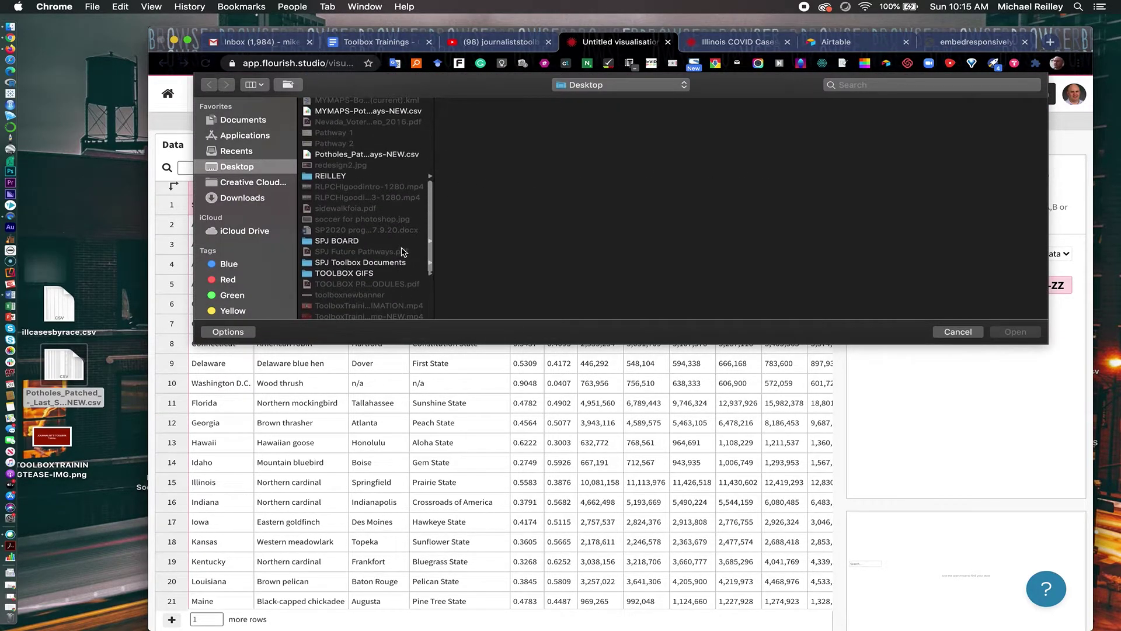
click(387, 156)
click(1008, 334)
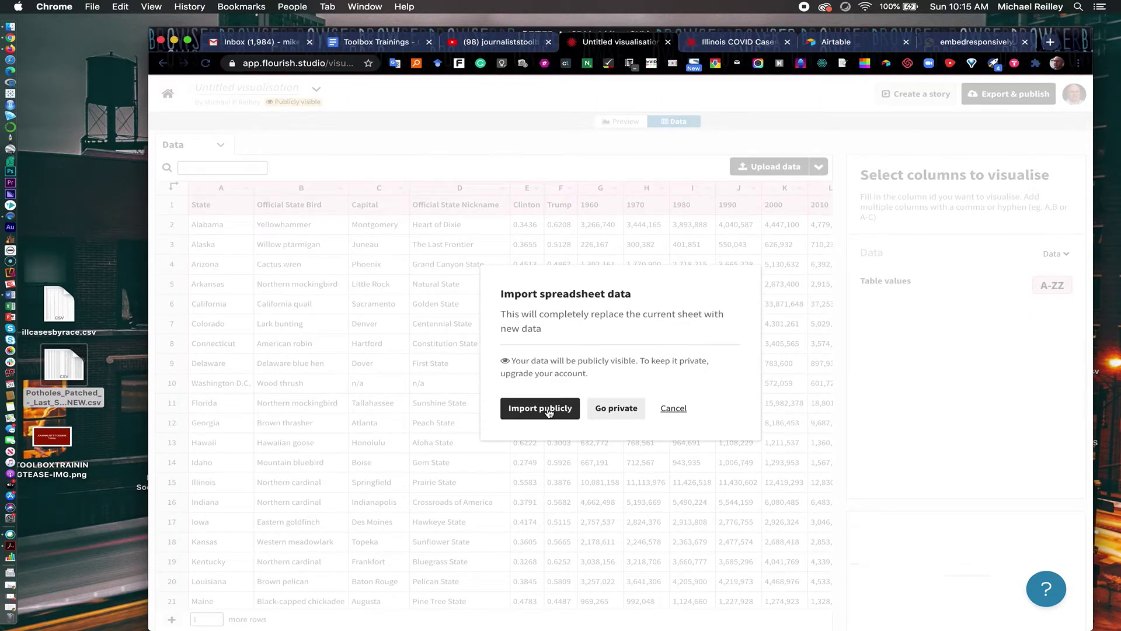
click(548, 409)
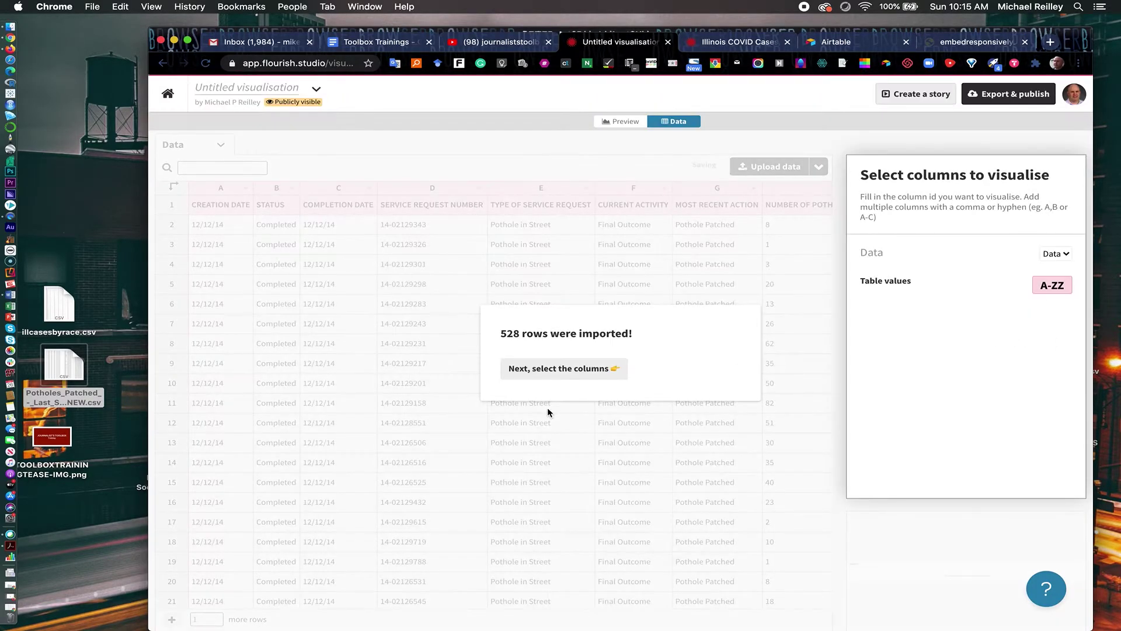
click(572, 374)
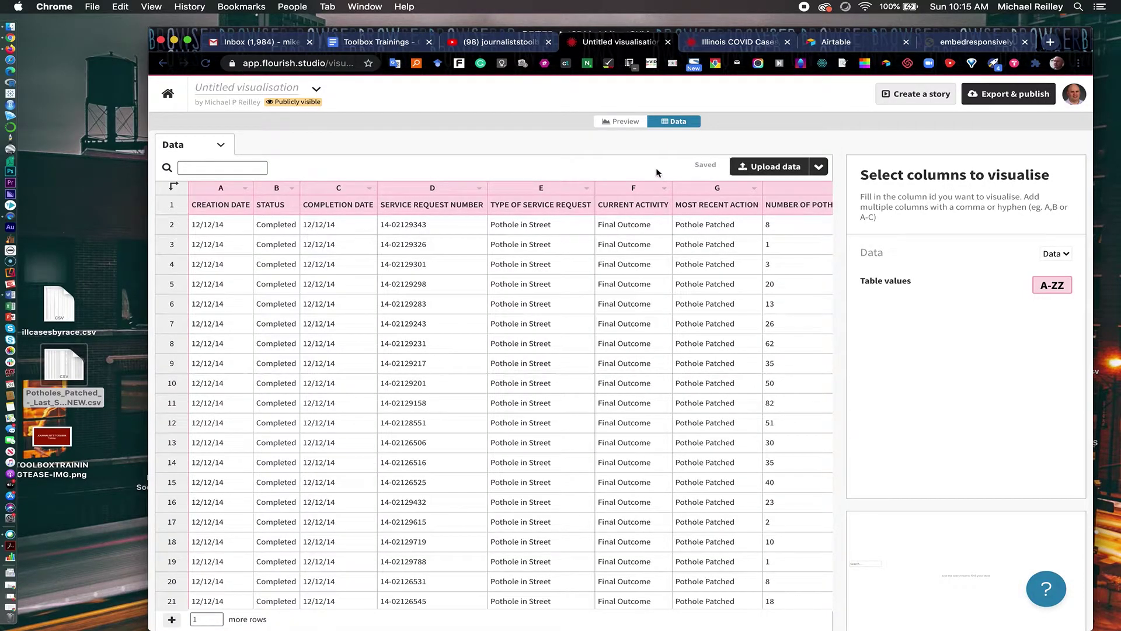
click(625, 122)
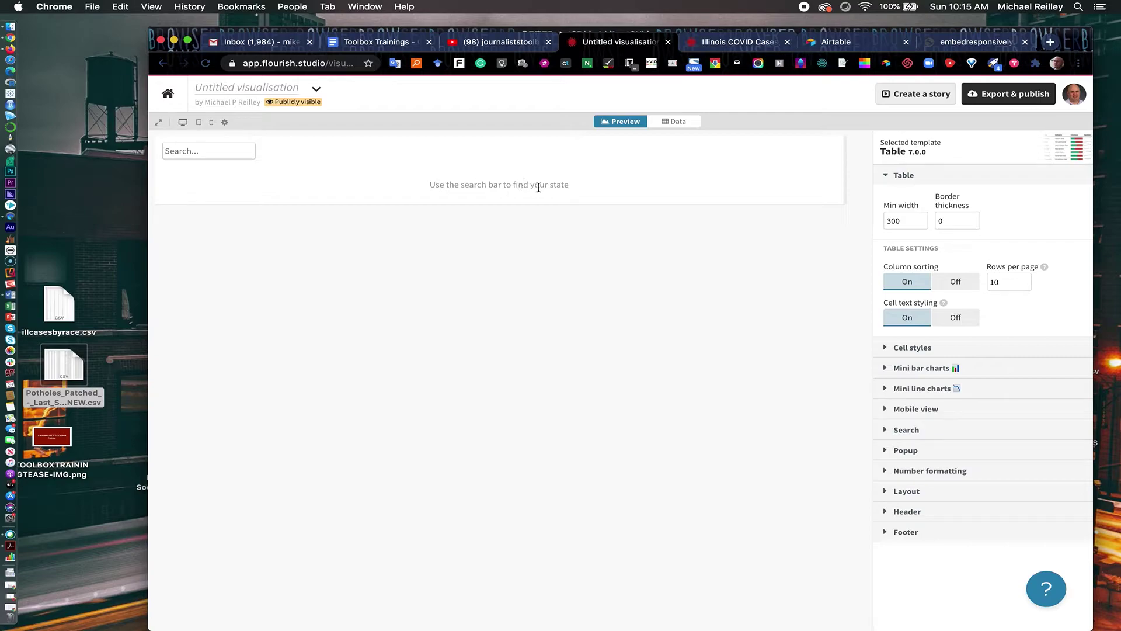
Title the table 'POTHOLE REPAIRS CHICAGO-2014' and search it for 'Wester'.
click(212, 152)
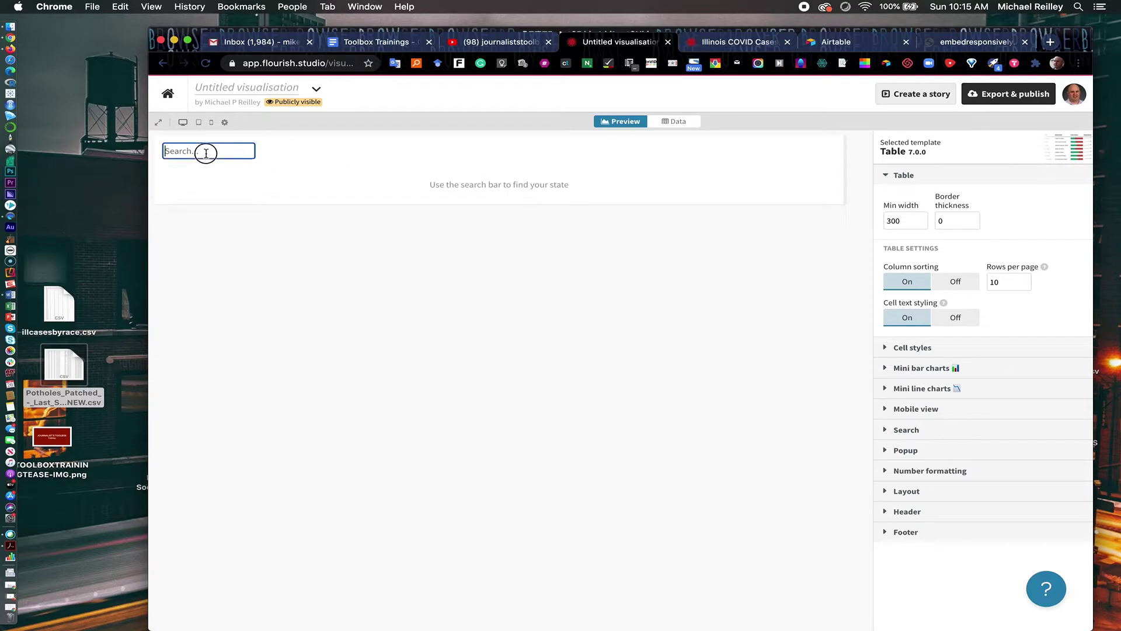
click(225, 86)
text(P)
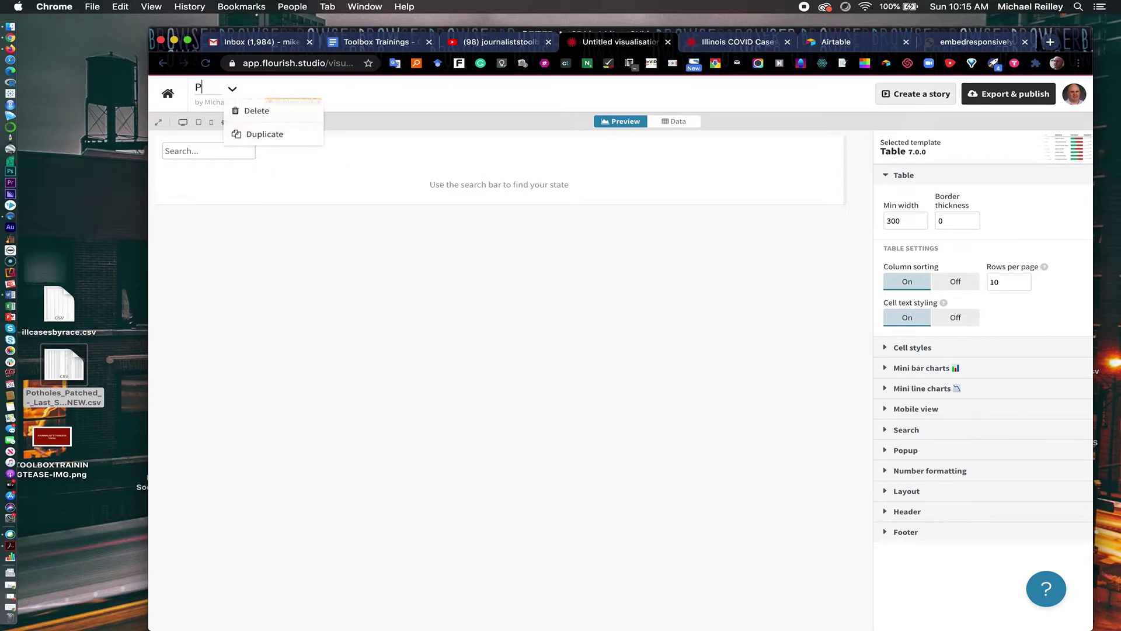
text(OTHOLE R)
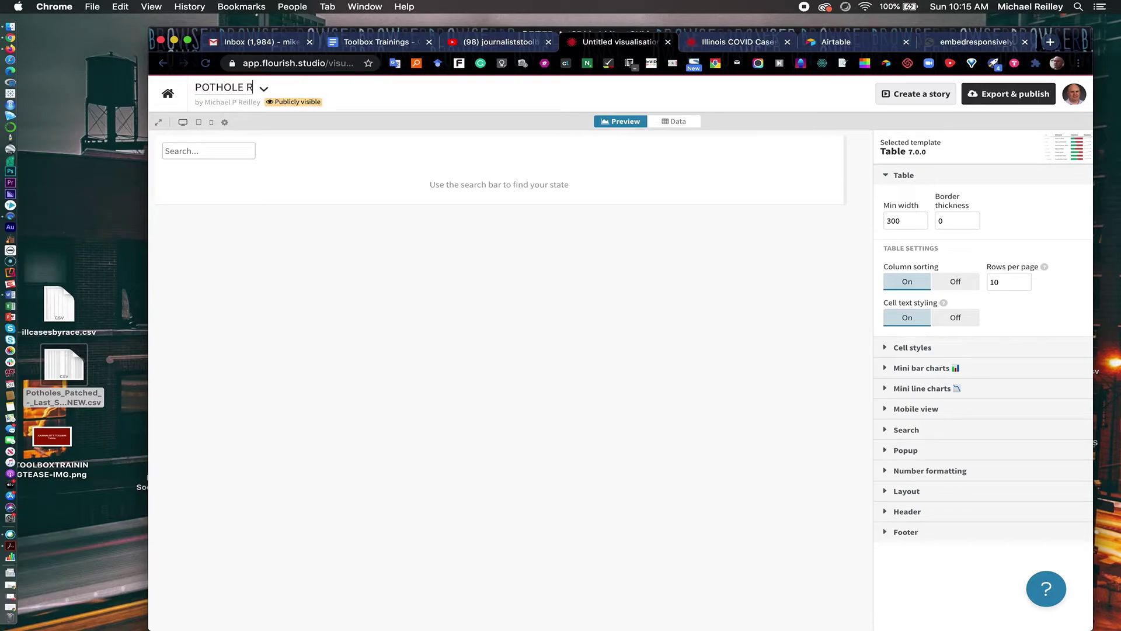
text(EPAIRS CHICAGO-1)
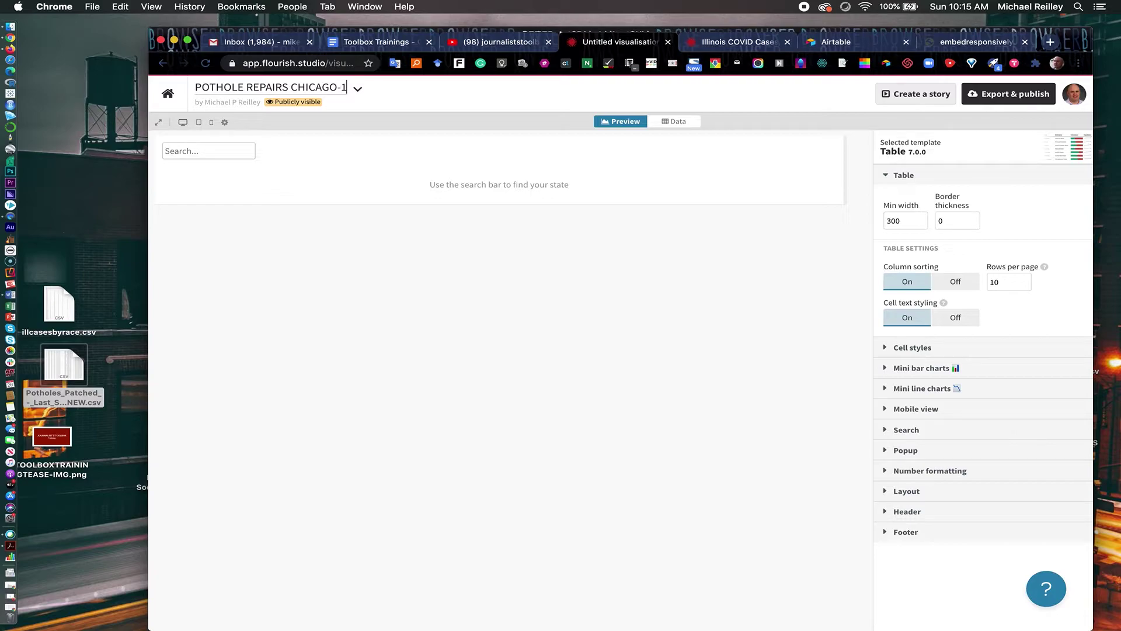
text(015)
key(BackSpace)
key(BackSpace)
key(BackSpace)
text(014)
click(182, 152)
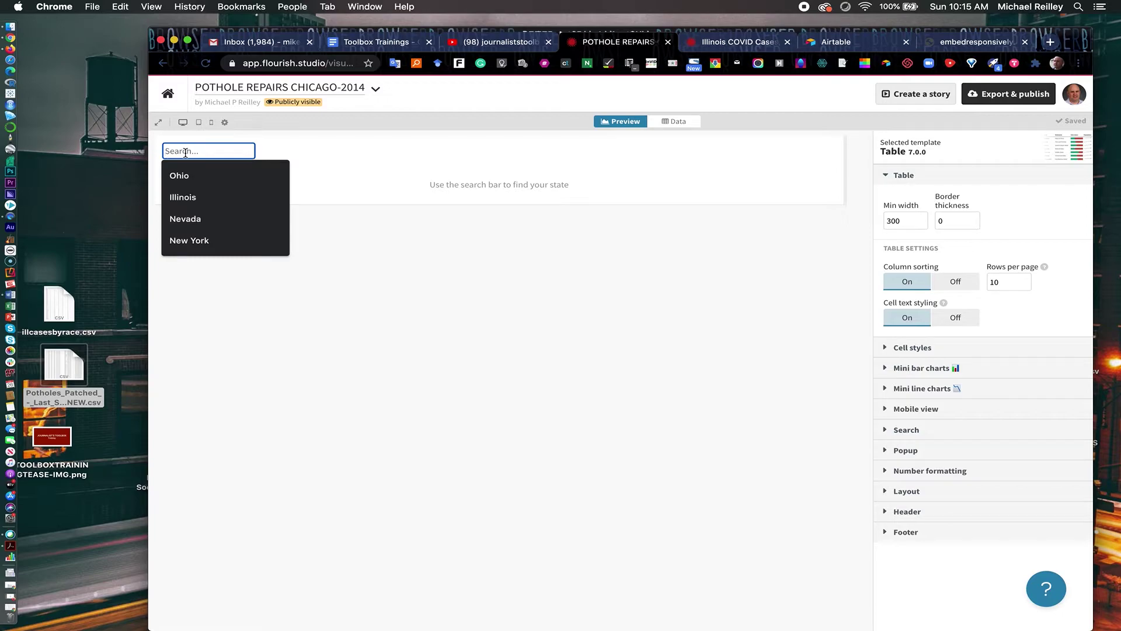
text(Western)
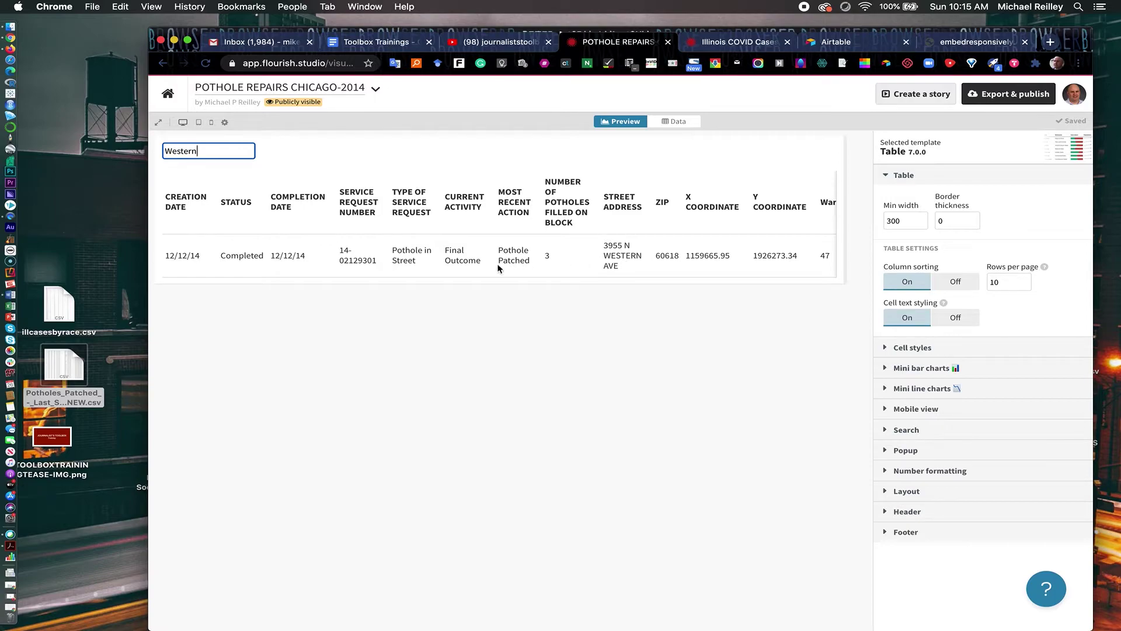
Scroll across the 'Western' search results, then change the search term to '57th'.
scroll(640, 240, right, 6)
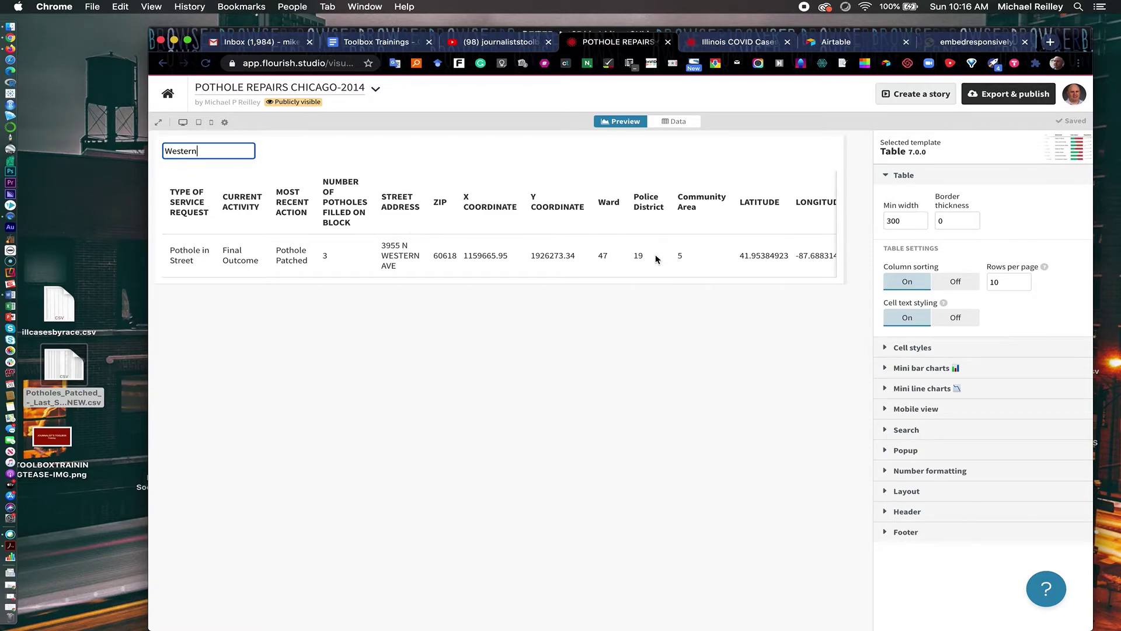
scroll(655, 257, right, 4)
scroll(643, 257, left, 5)
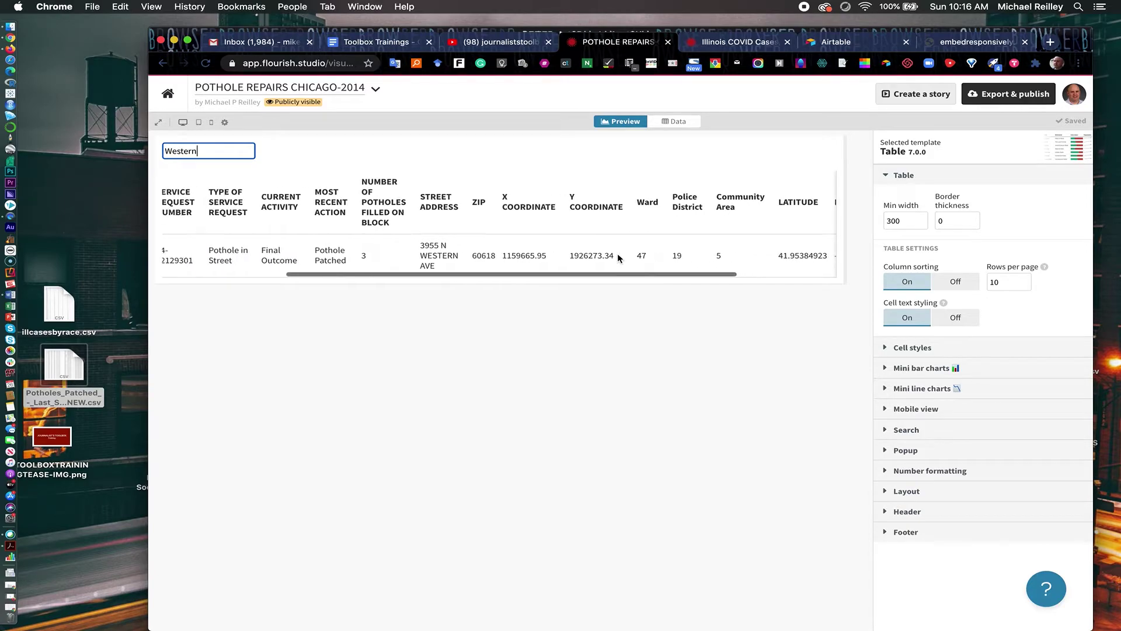
scroll(618, 253, left, 3)
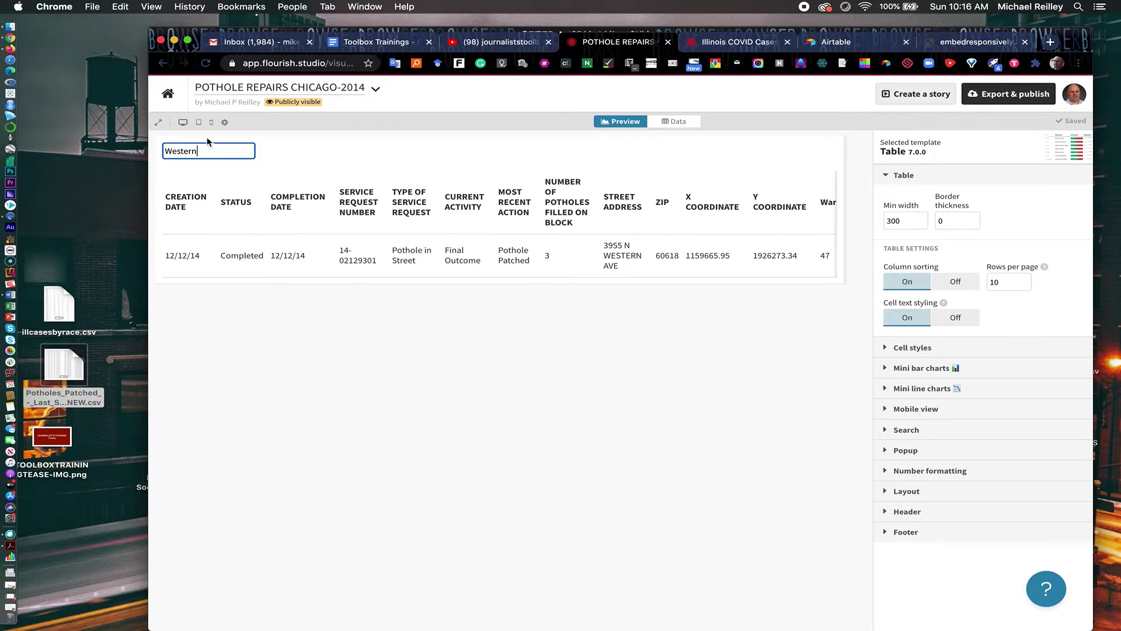
drag(203, 151, 143, 150)
text(5)
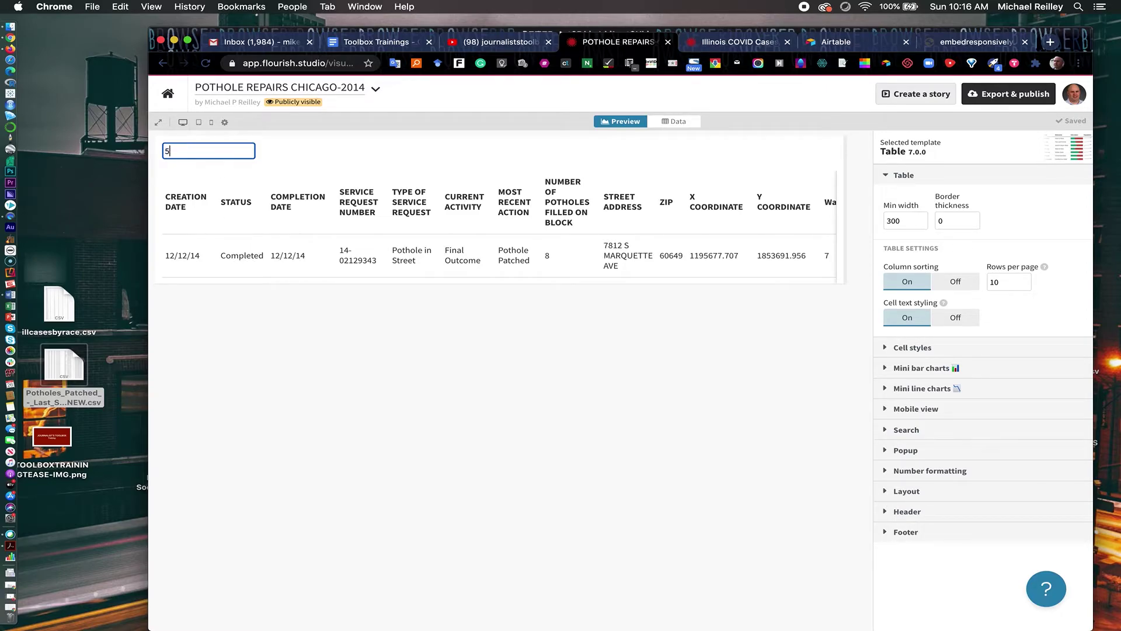
text(7th)
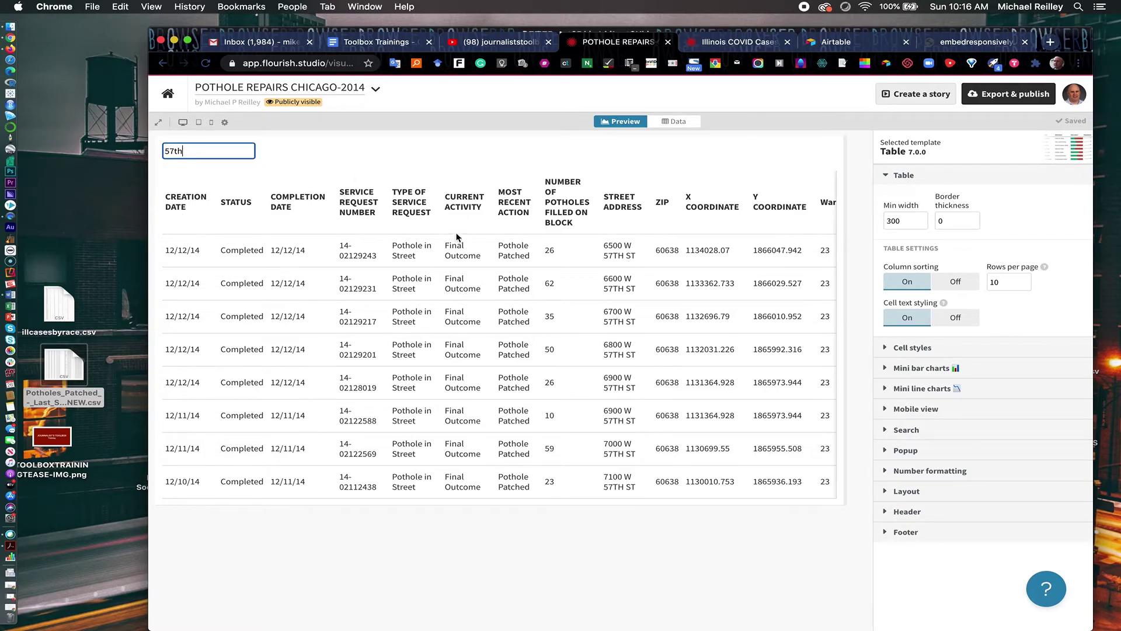
Publish the pothole table to share and embed, then return to My projects.
click(987, 95)
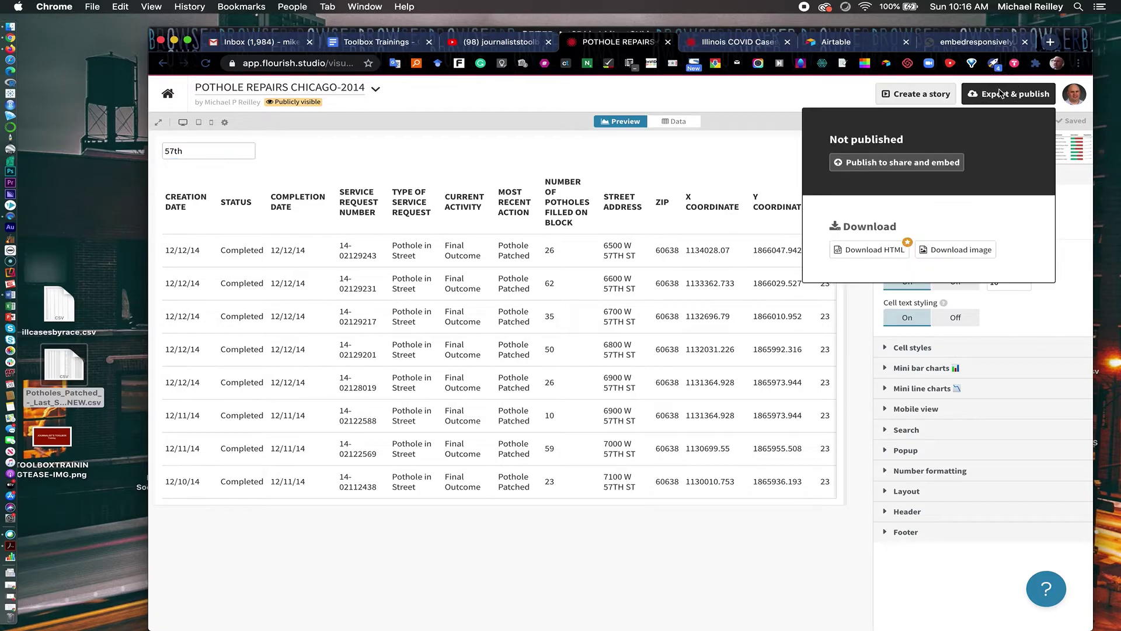
click(912, 160)
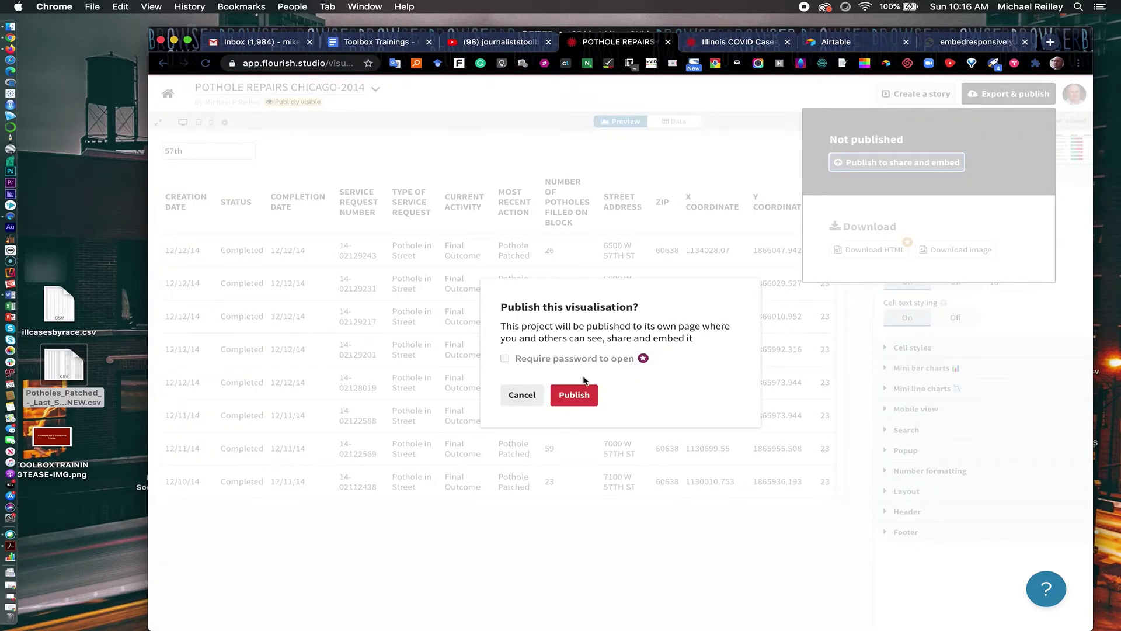
click(583, 397)
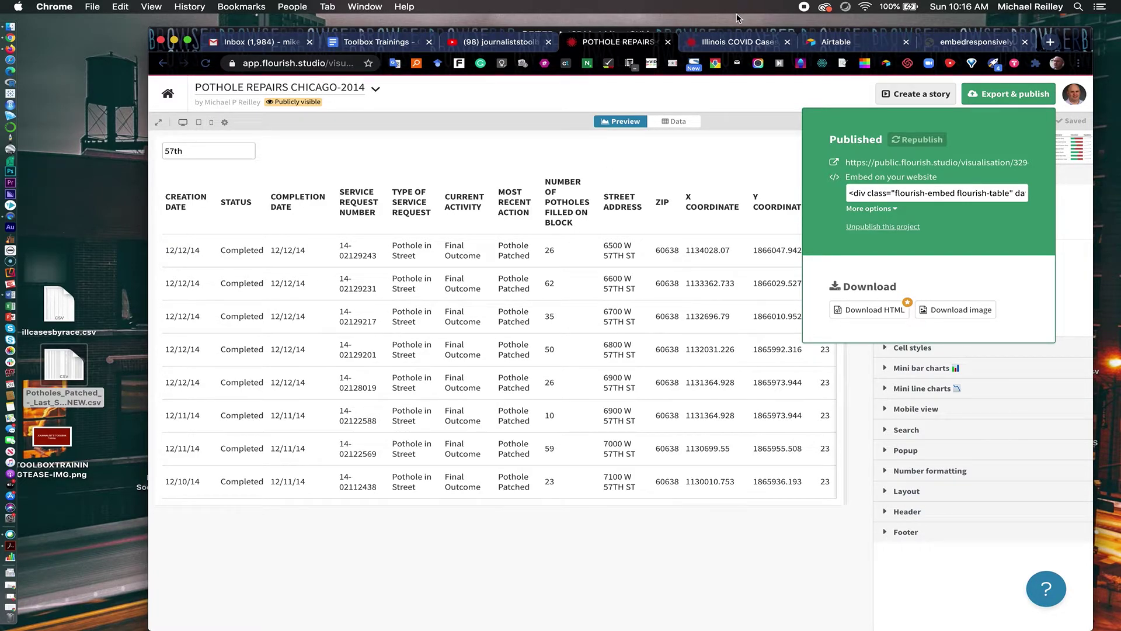
click(167, 97)
click(168, 98)
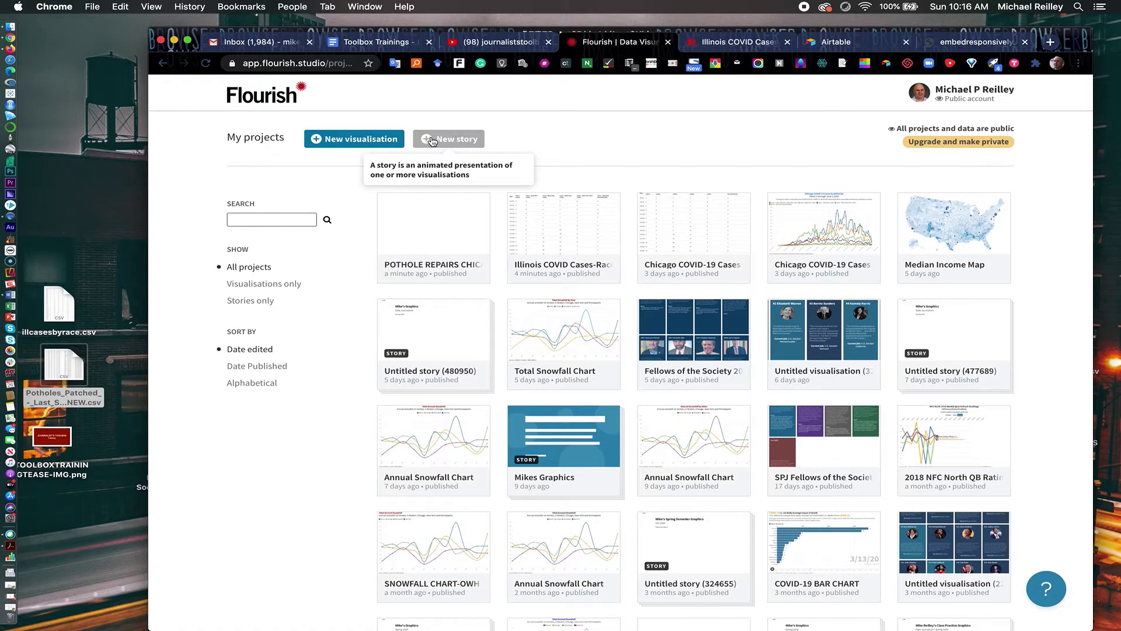
Start a new story with the Annual Snowfall Chart on the first slide.
click(450, 140)
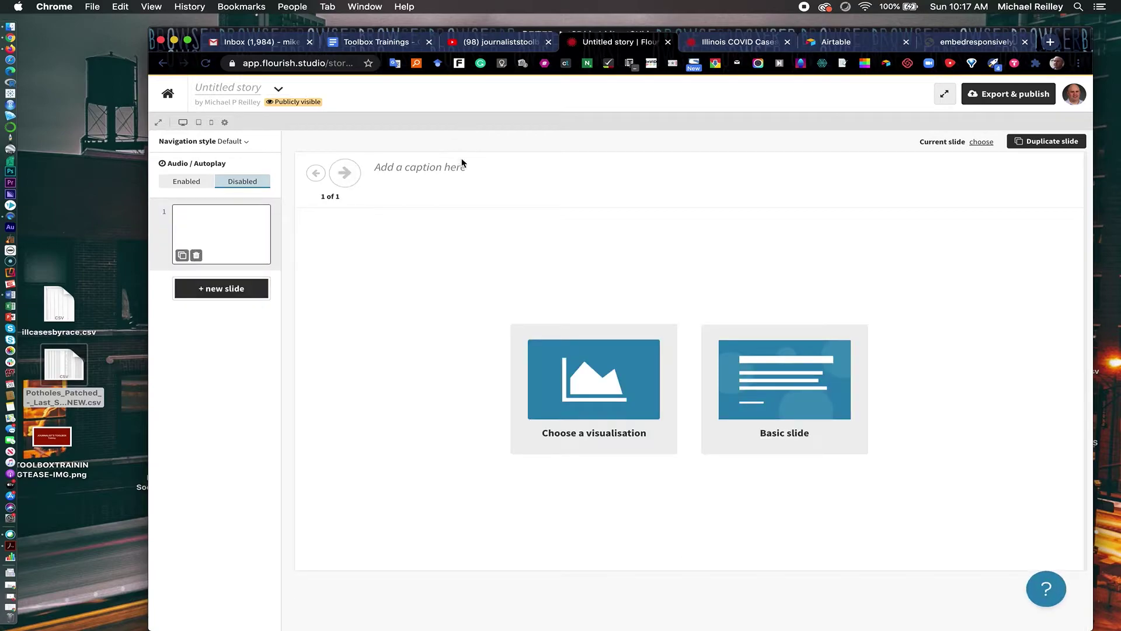
click(607, 392)
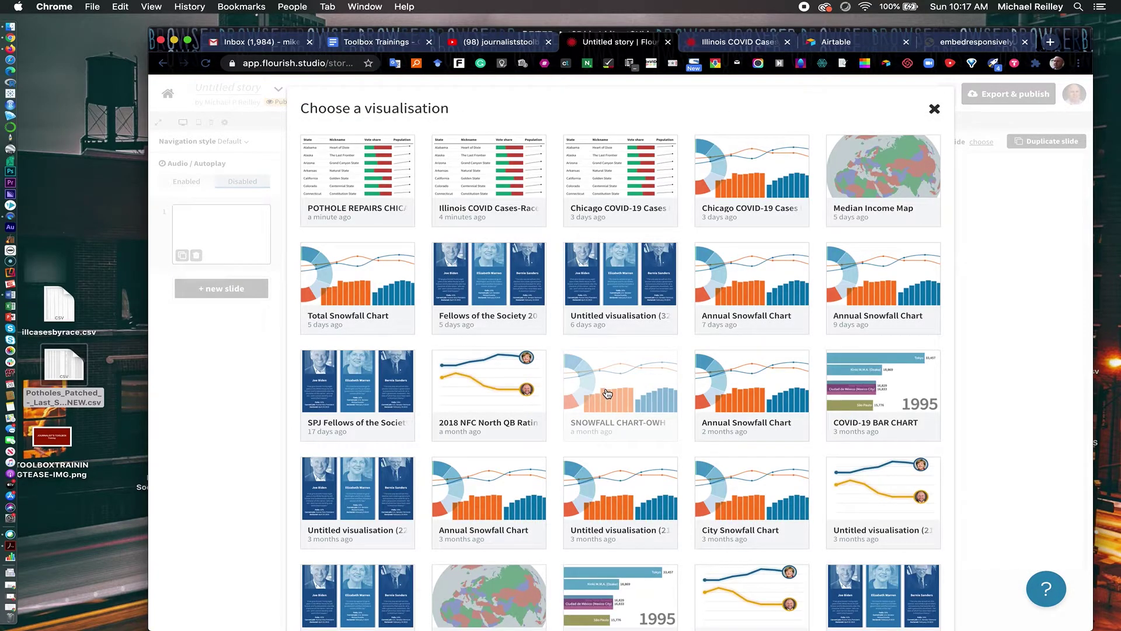
click(744, 388)
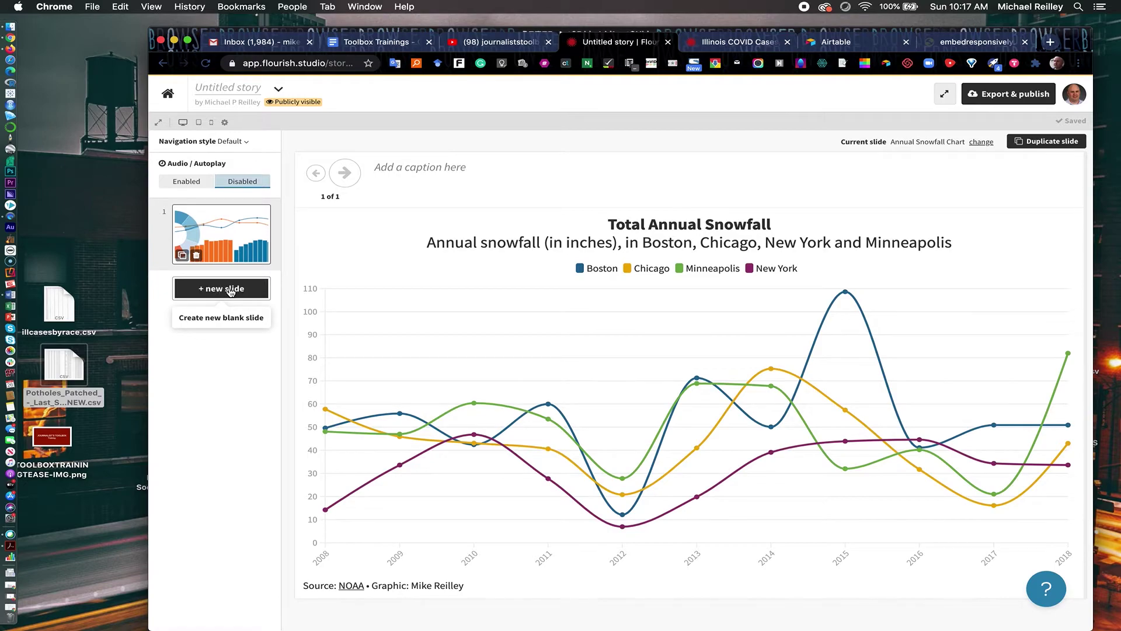
Add a second slide holding the saved Snowfall Data table.
click(231, 290)
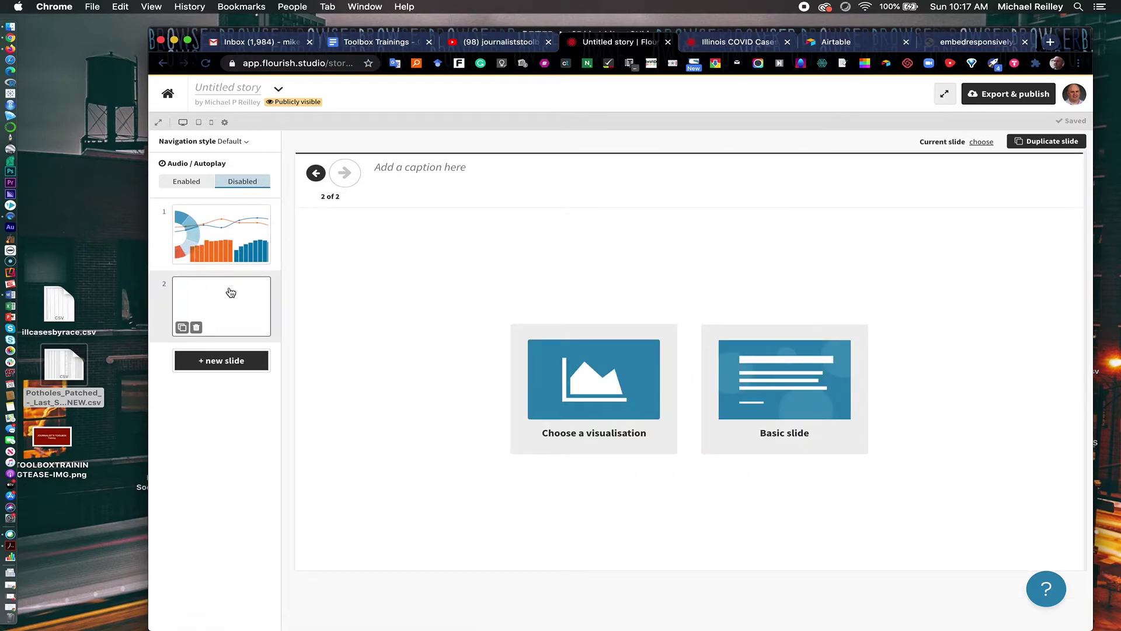
click(588, 389)
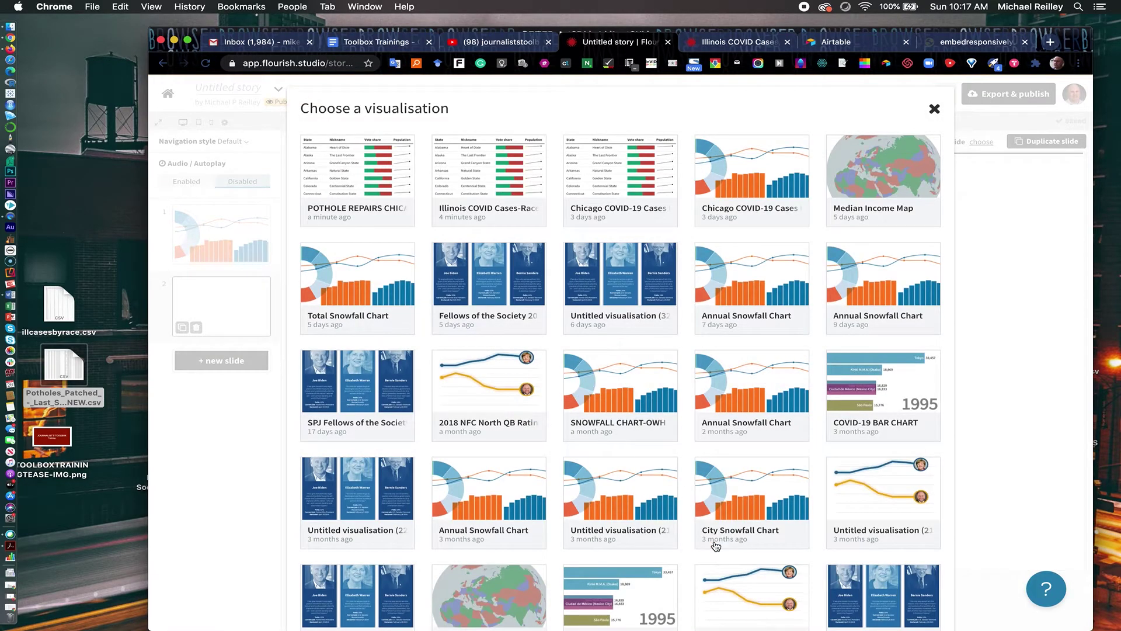
scroll(716, 546, down, 20)
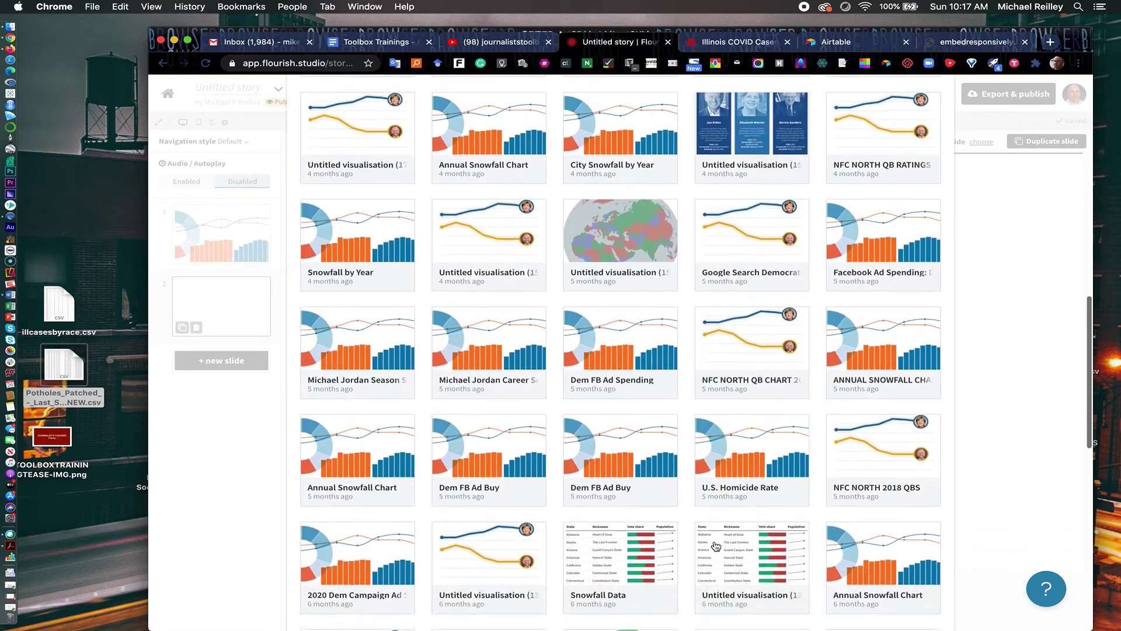
scroll(716, 546, down, 5)
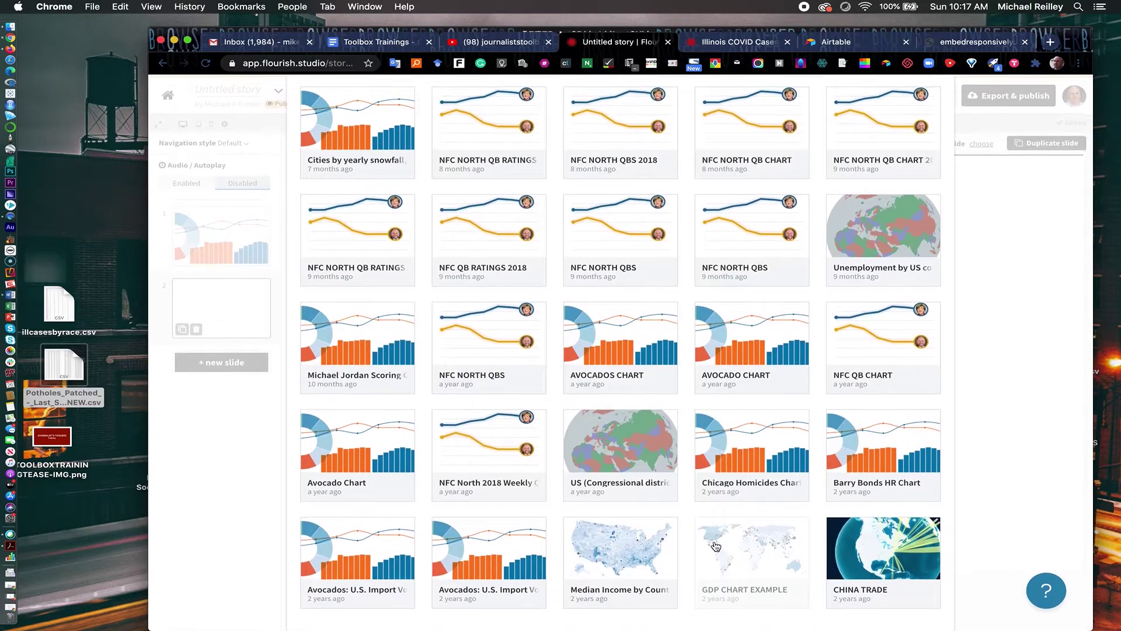
scroll(716, 546, up, 10)
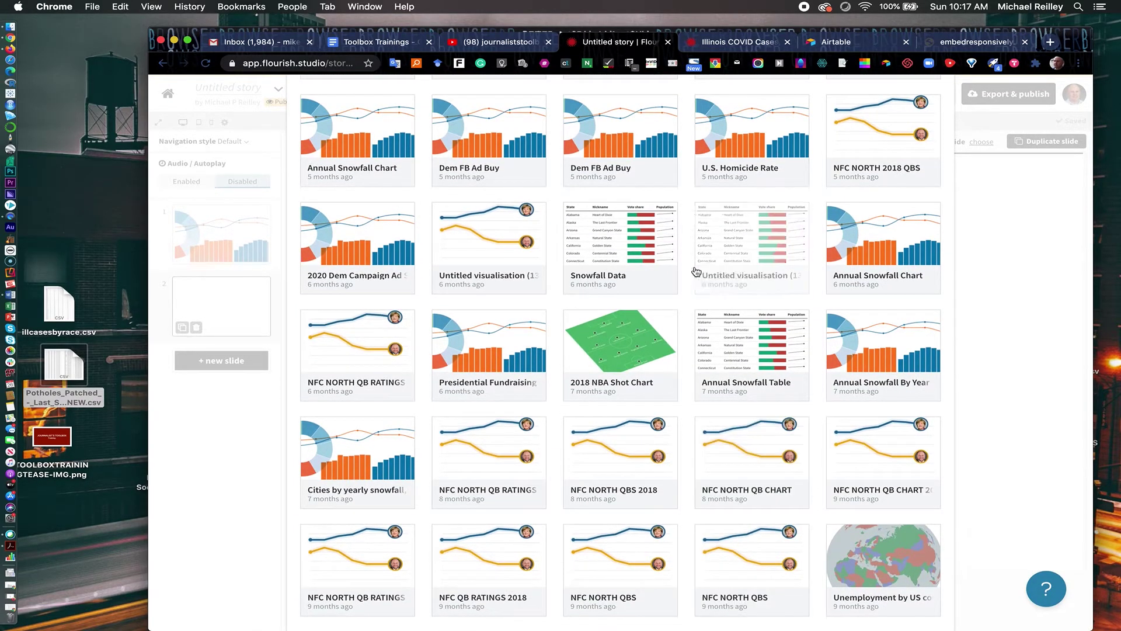
click(633, 242)
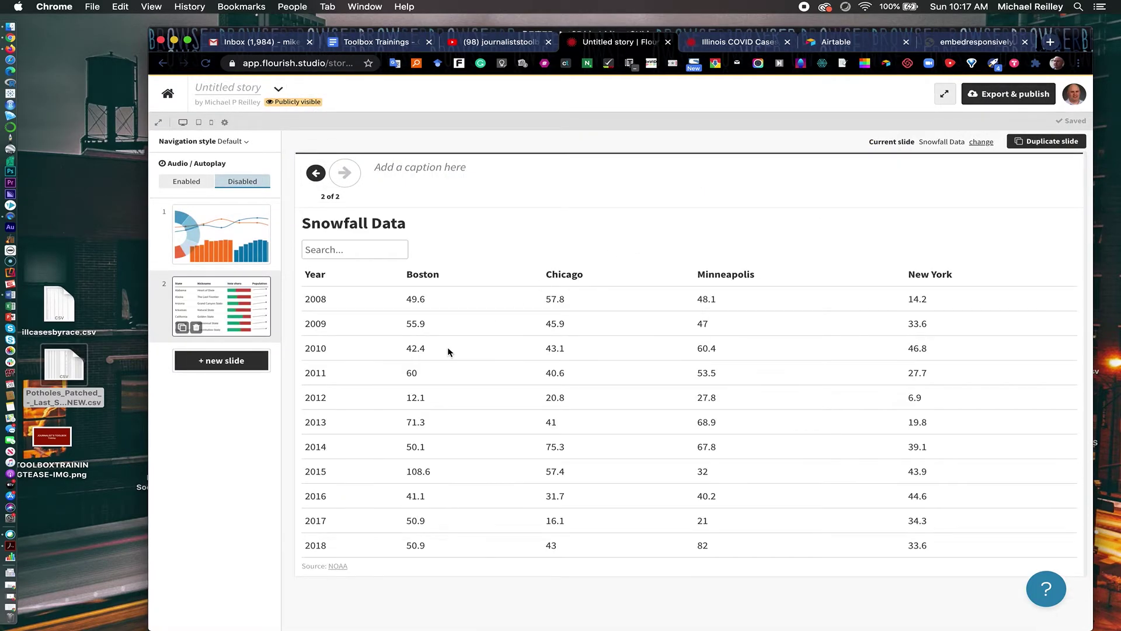
click(222, 235)
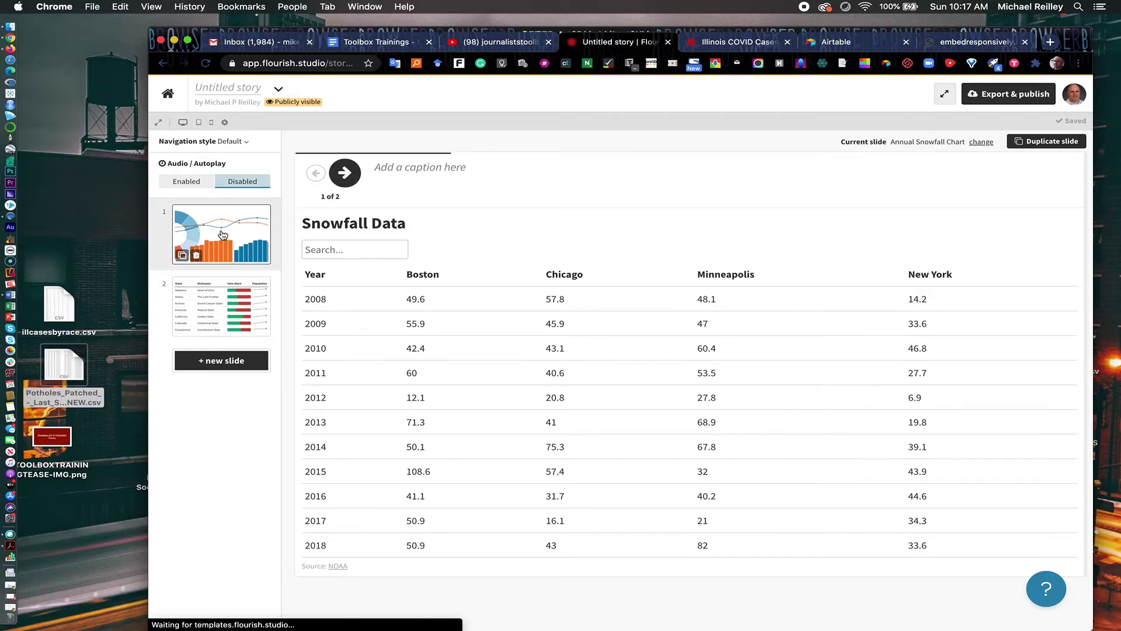
Preview both slides, publish the story to share and embed, and open its public page.
click(345, 174)
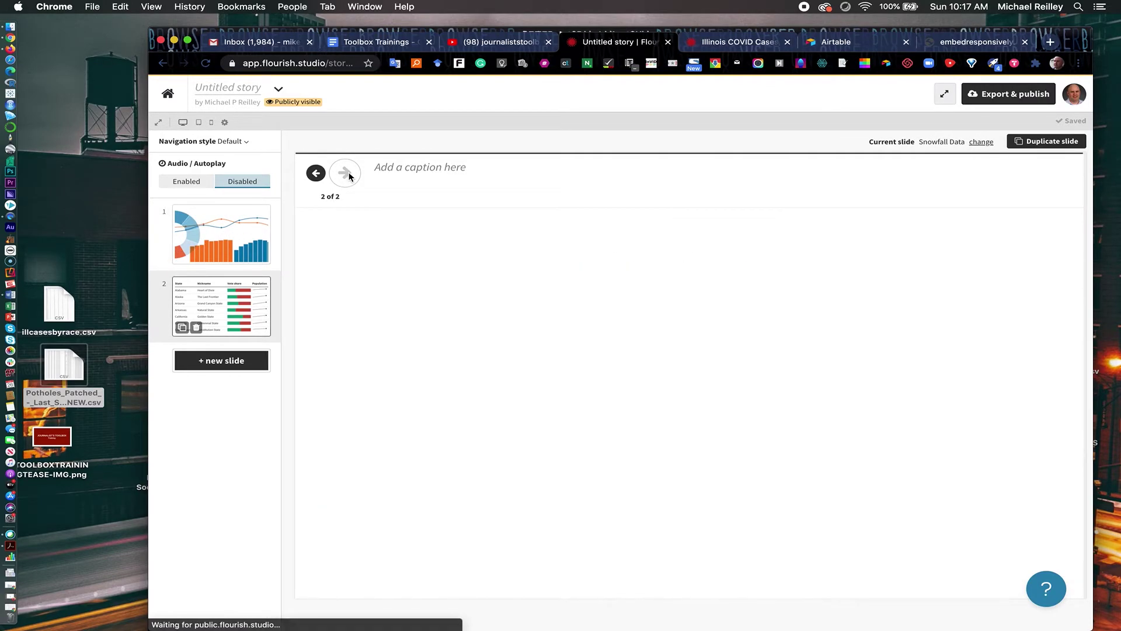
click(316, 173)
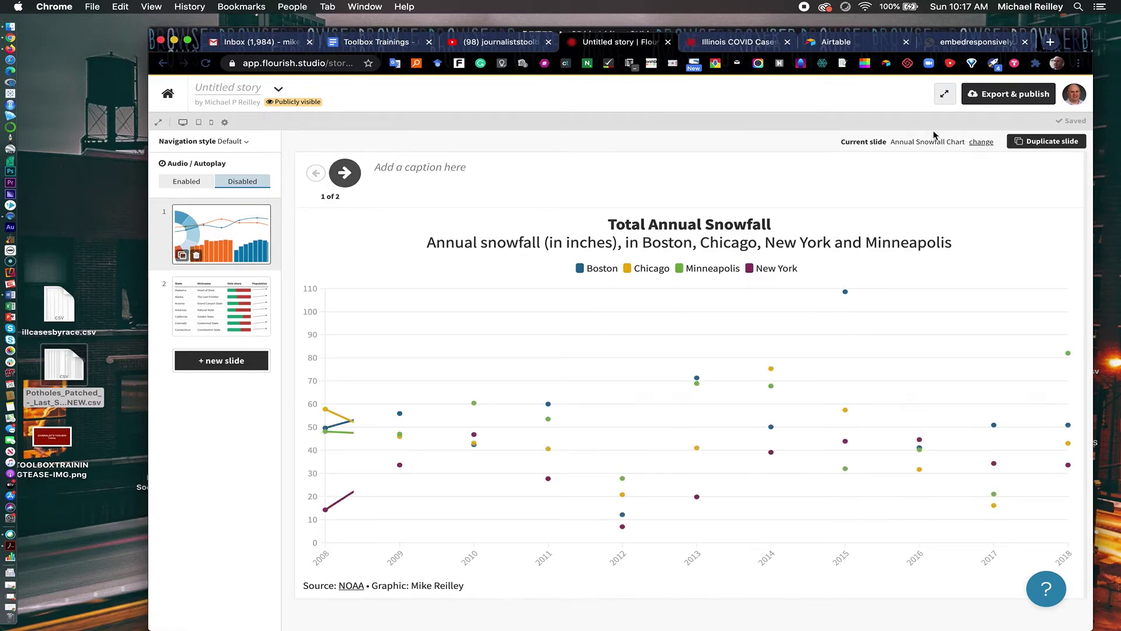
click(1009, 95)
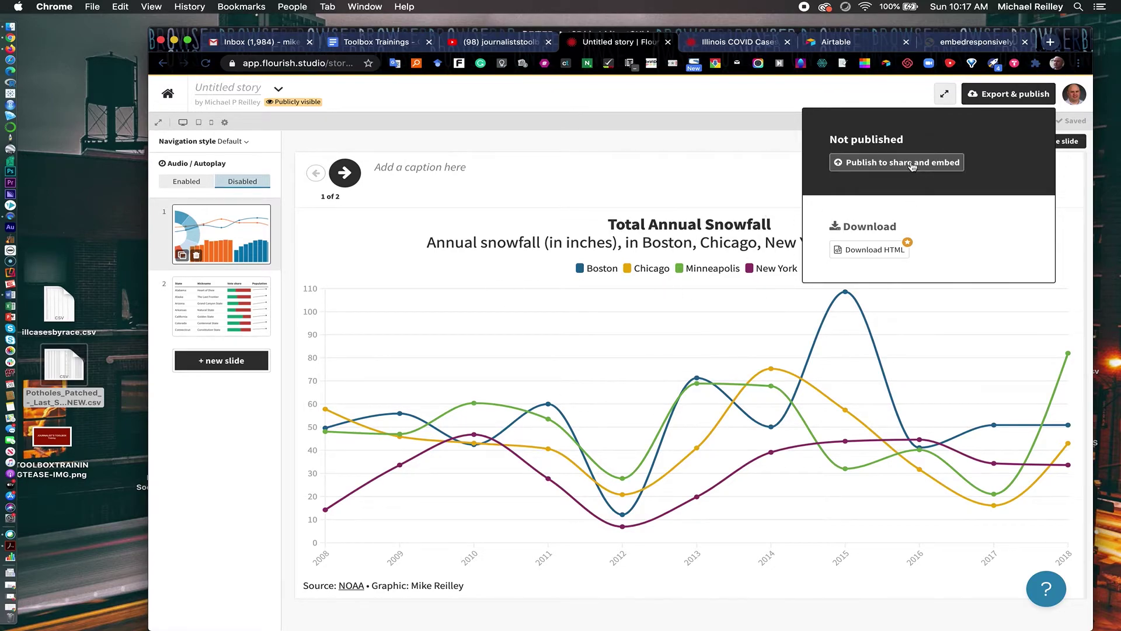
click(879, 168)
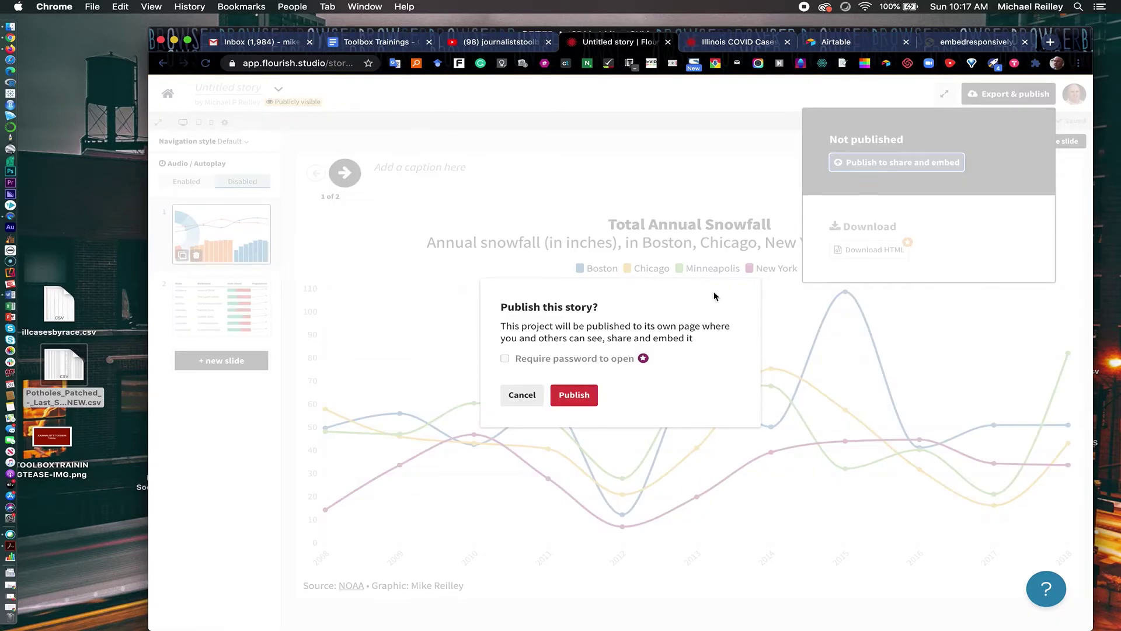
click(578, 398)
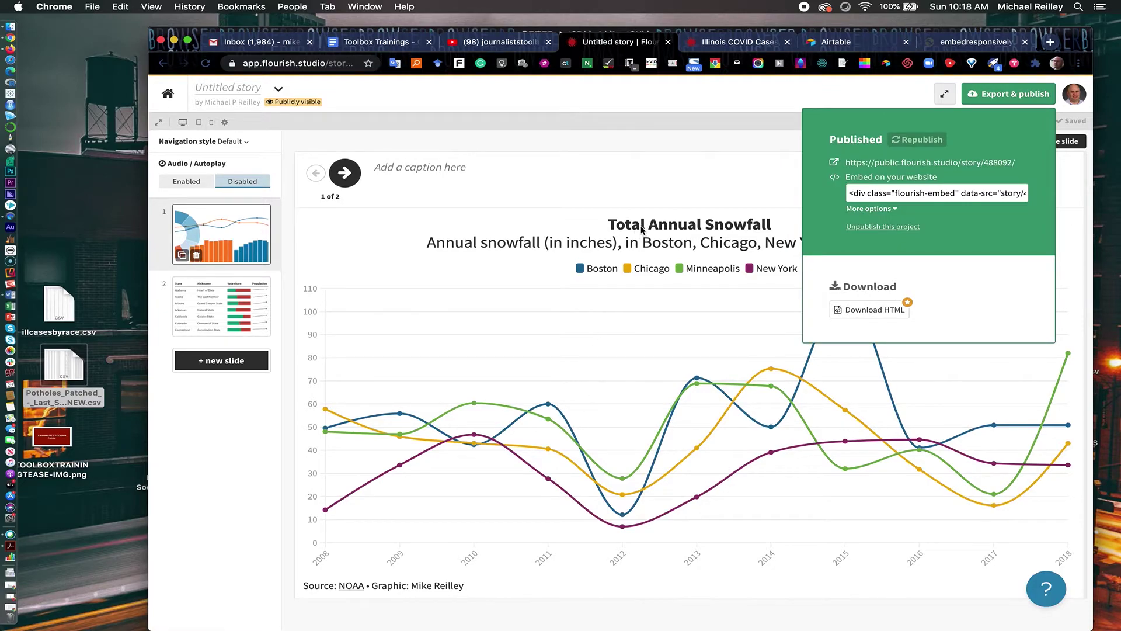
click(905, 162)
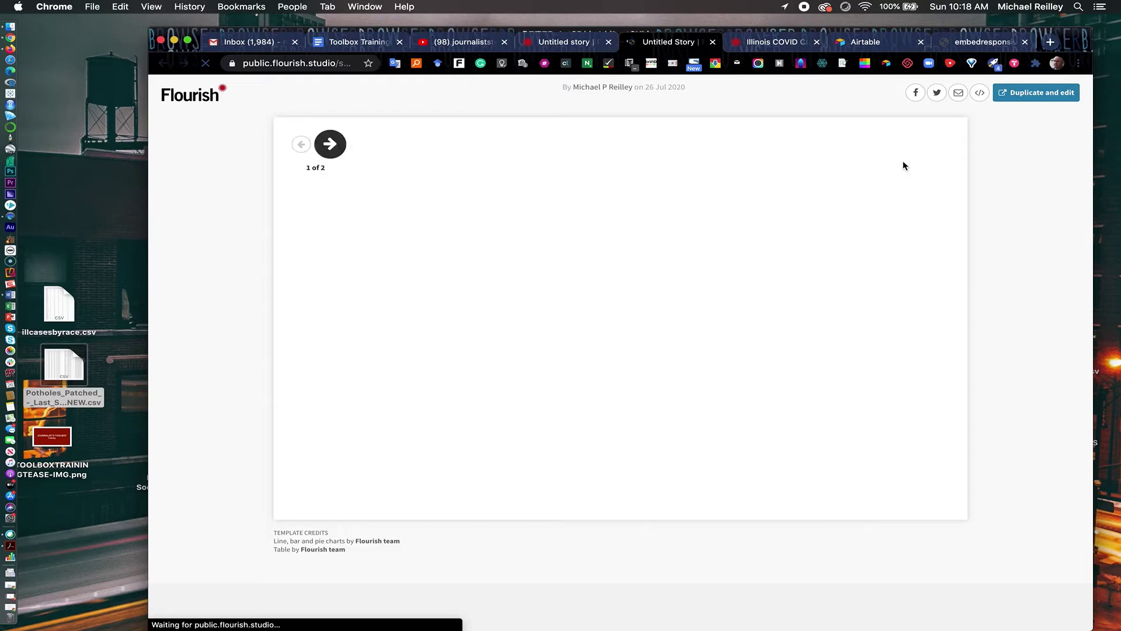
Step through the public story between the snowfall chart and the Snowfall Data table.
click(332, 144)
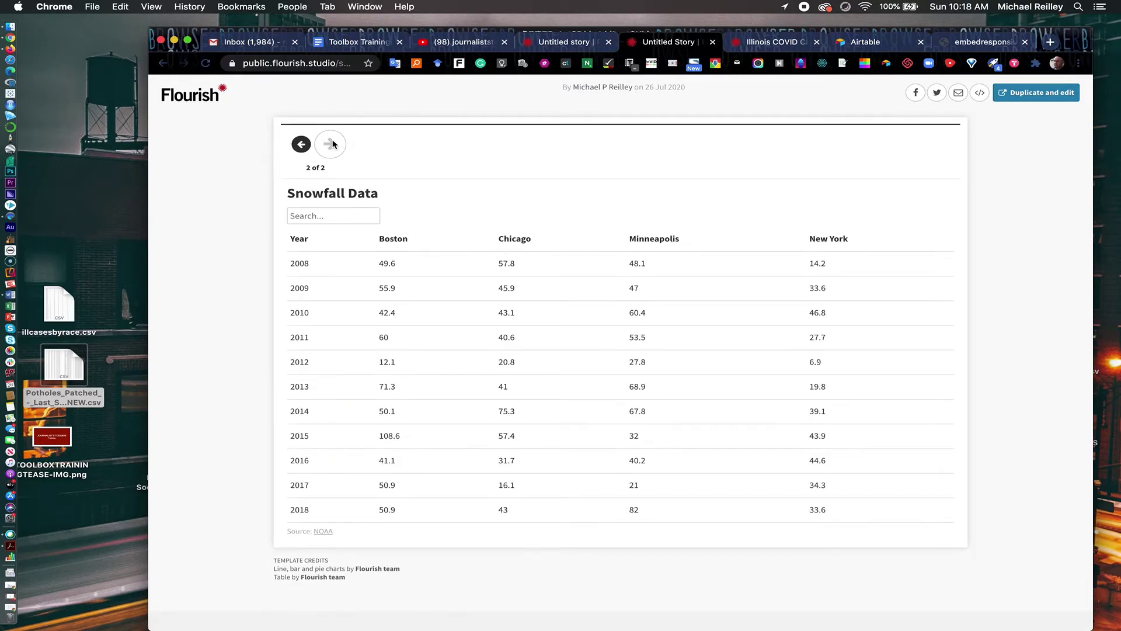
click(301, 144)
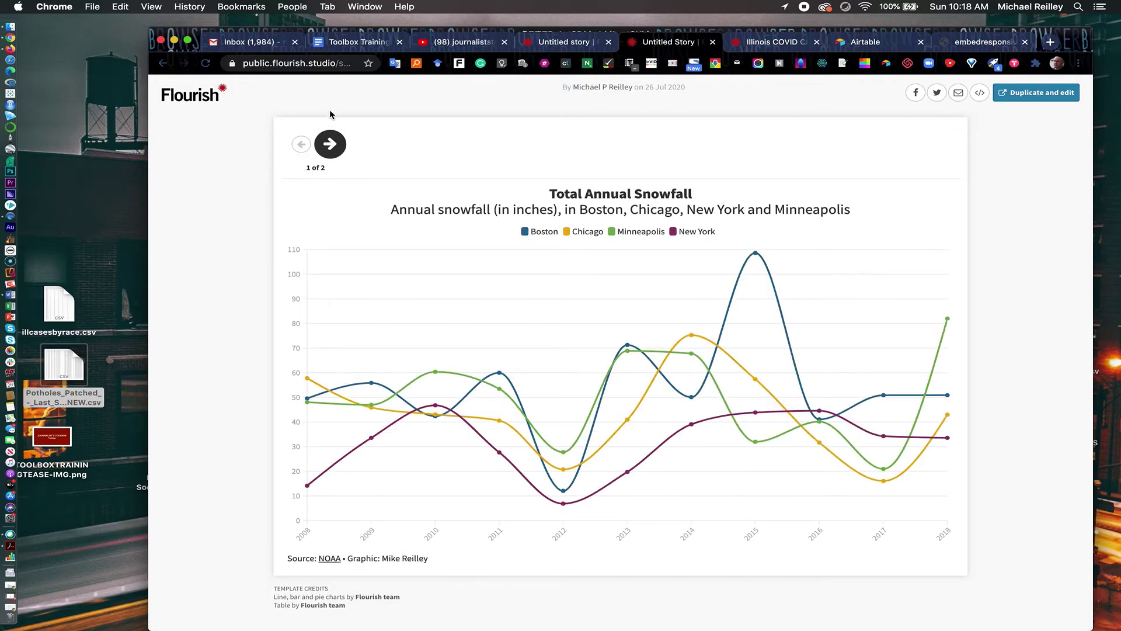
click(328, 144)
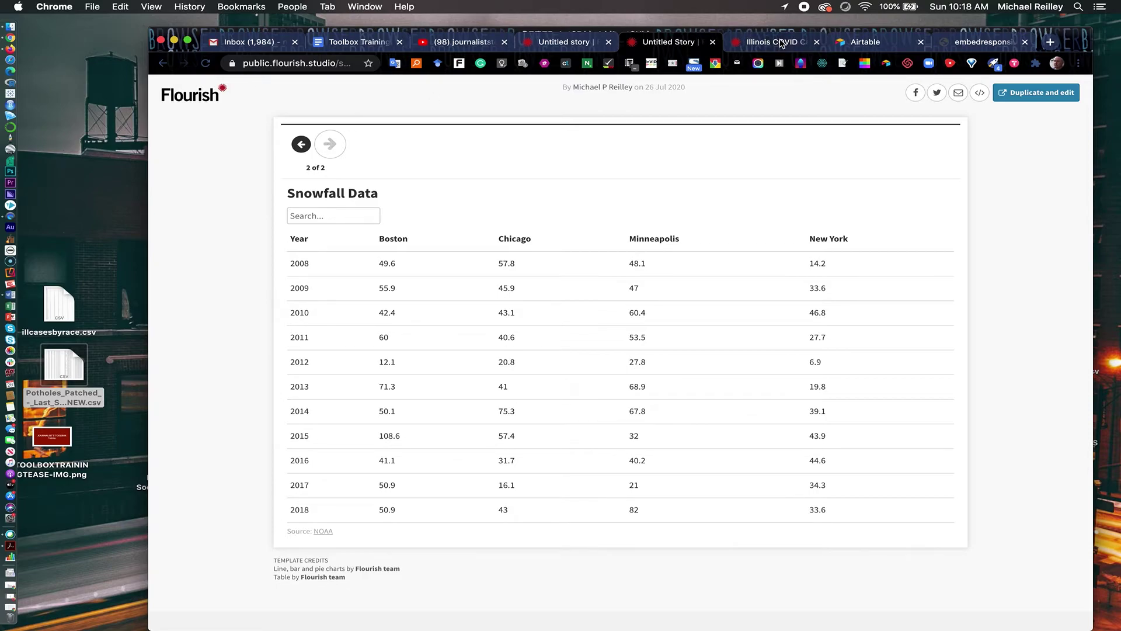
click(862, 40)
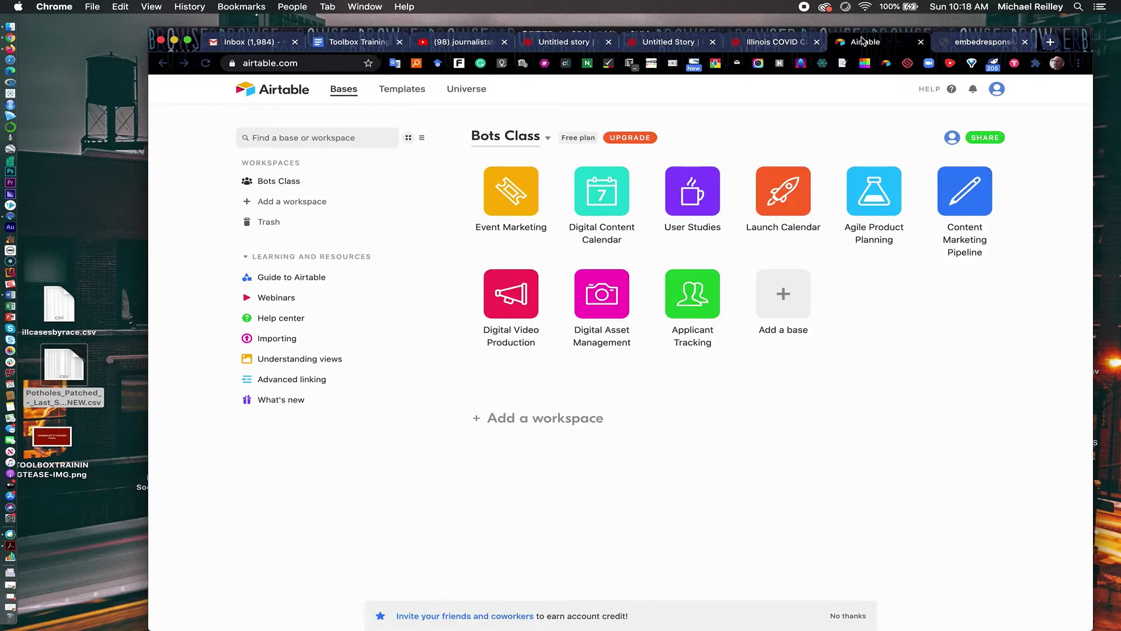
Look over the Launch Calendar base, then open the Digital Video Production base.
click(785, 197)
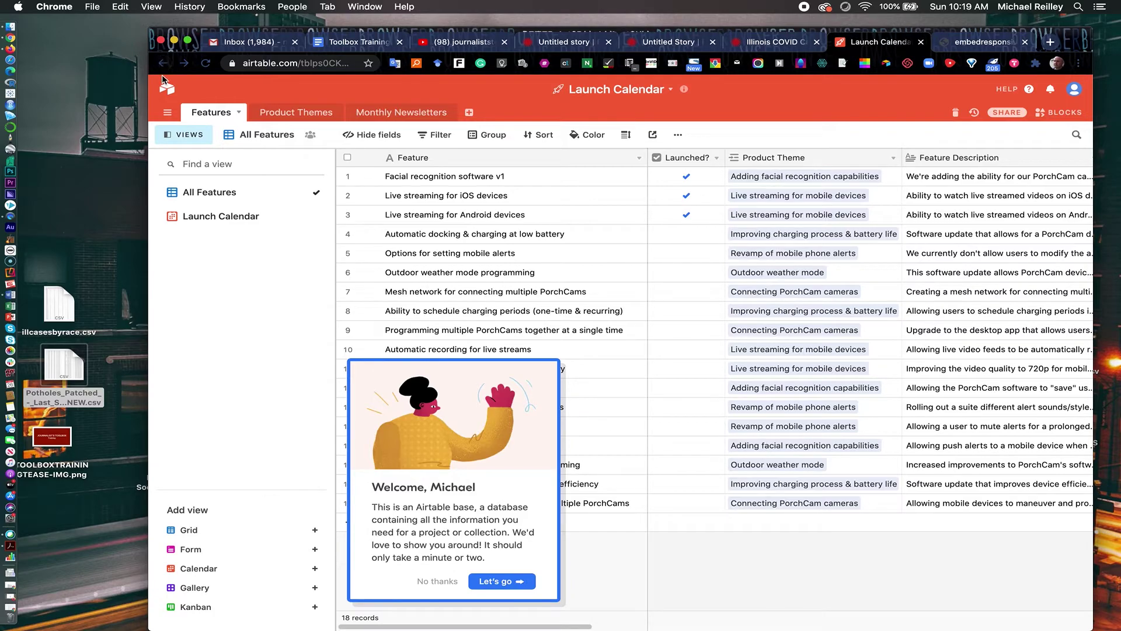
click(163, 63)
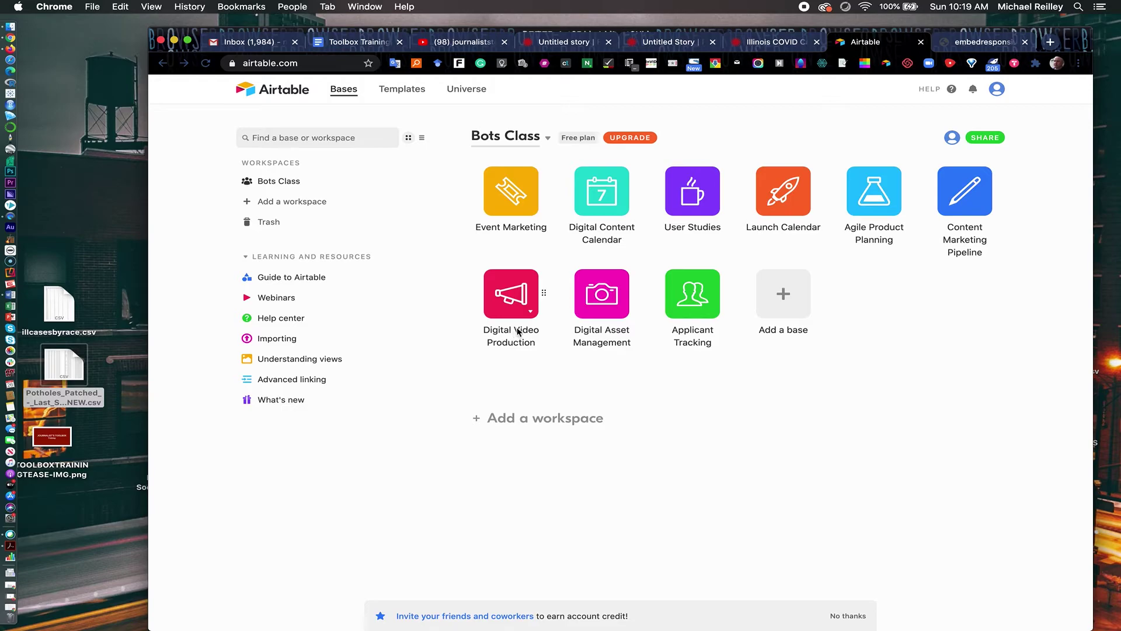
click(517, 310)
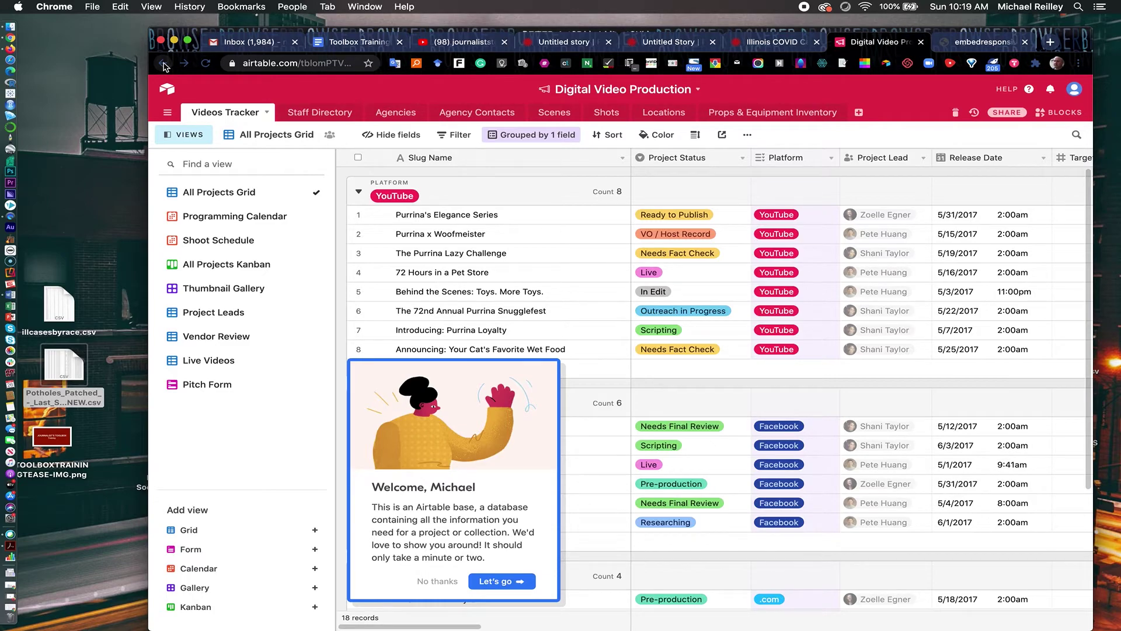
Check Airtable's paid plan options, then return to the Bots Class bases home.
click(164, 65)
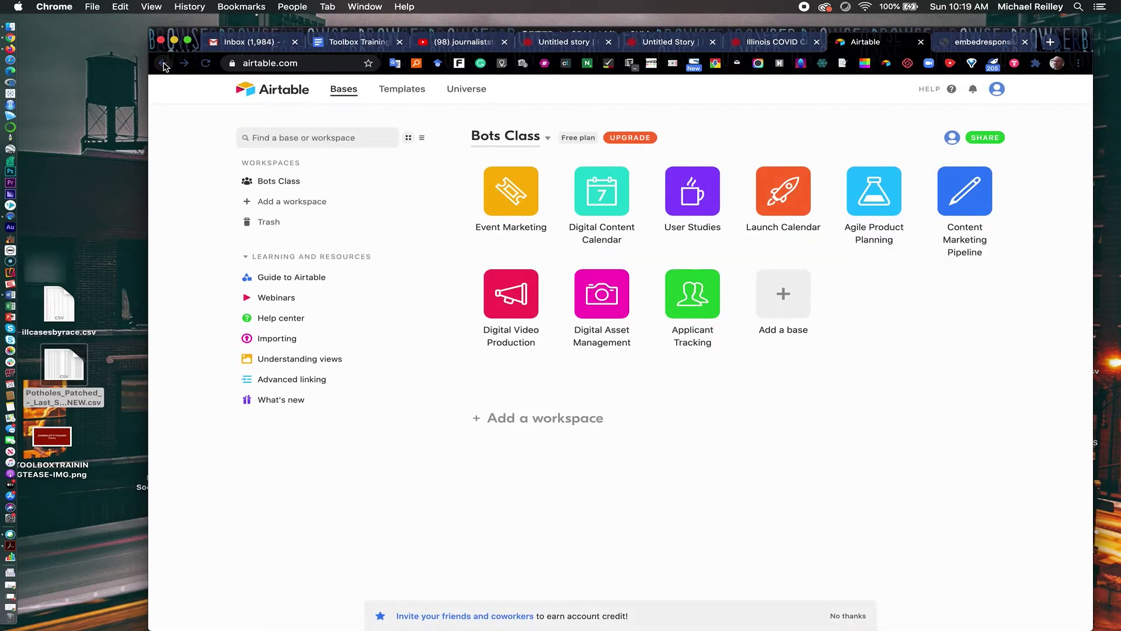
click(629, 139)
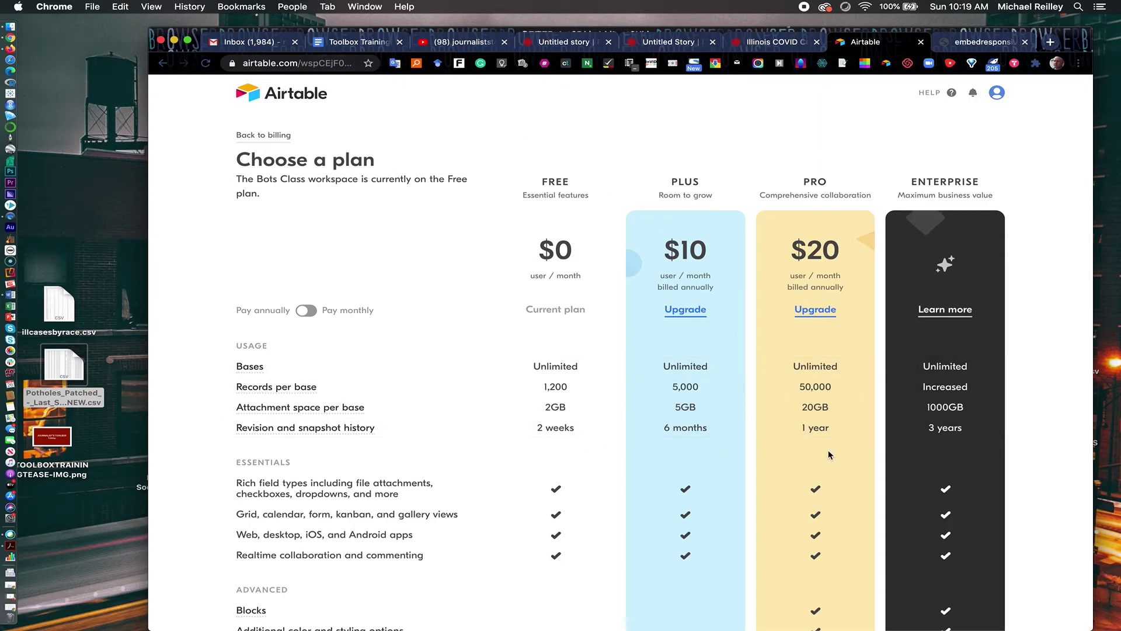
click(164, 65)
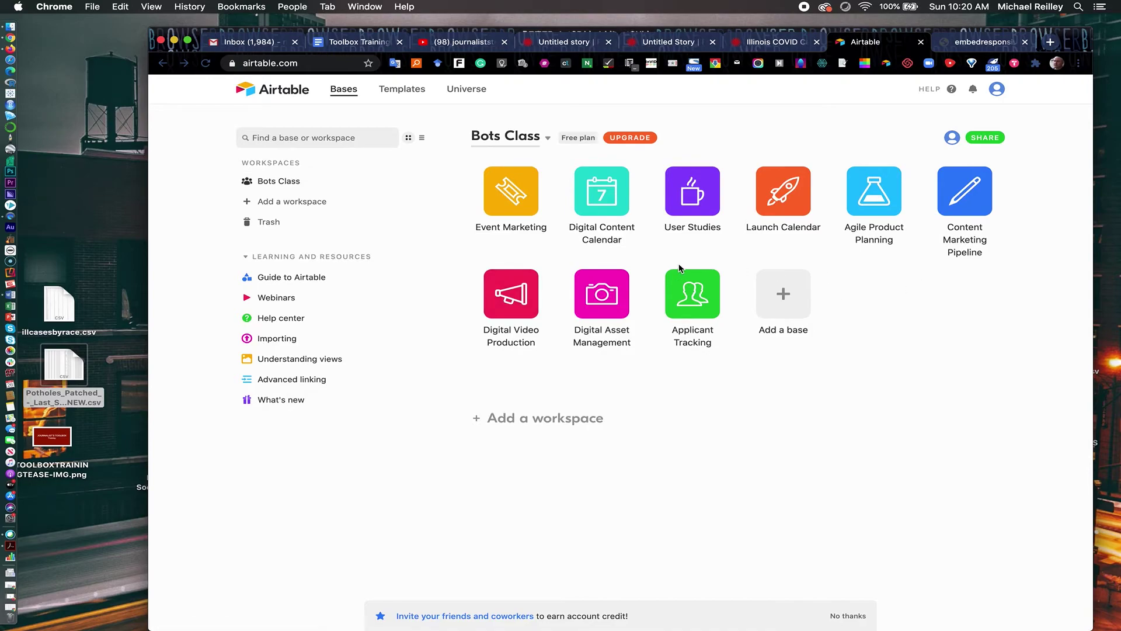
Add a 'Gallery 2' view to the Digital Content Calendar base and go back to the Bases home.
click(601, 191)
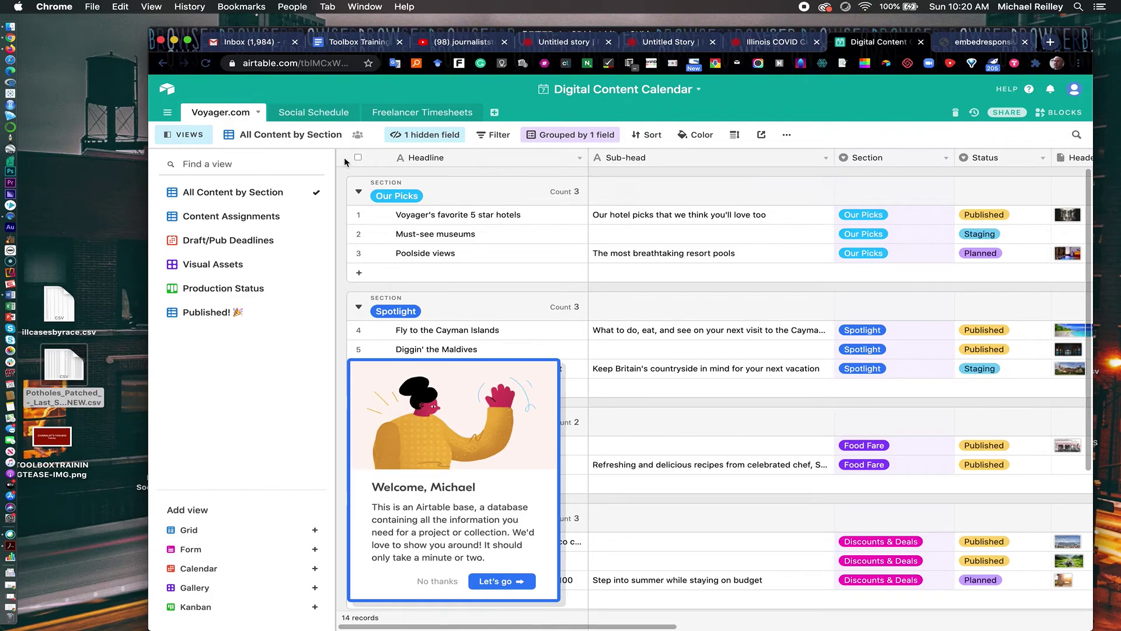
click(212, 589)
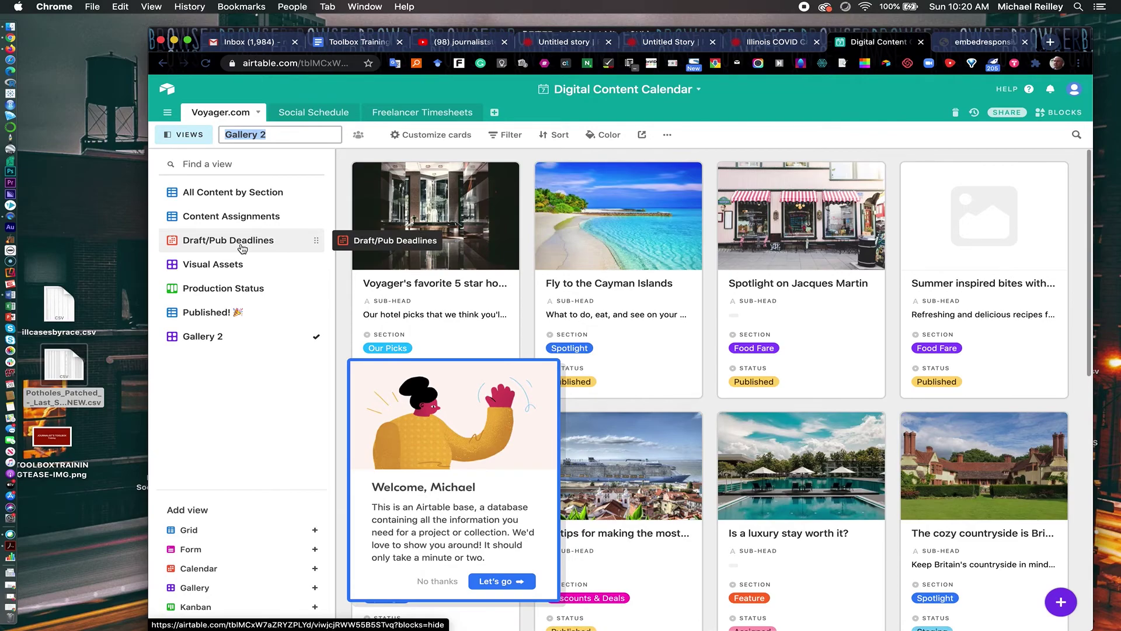
click(162, 64)
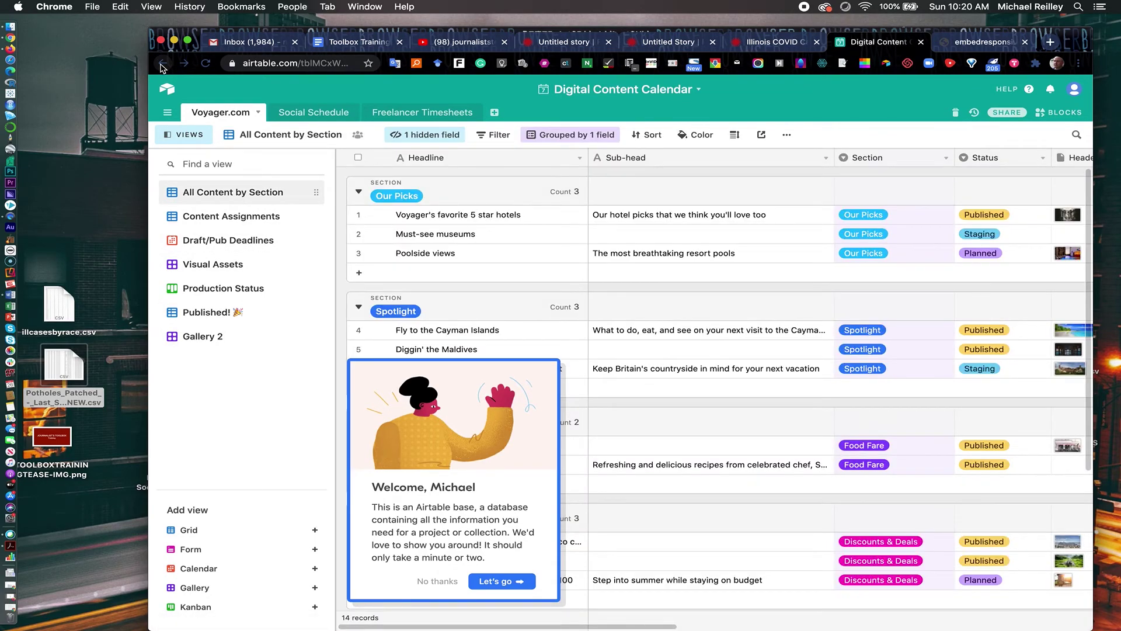
click(163, 68)
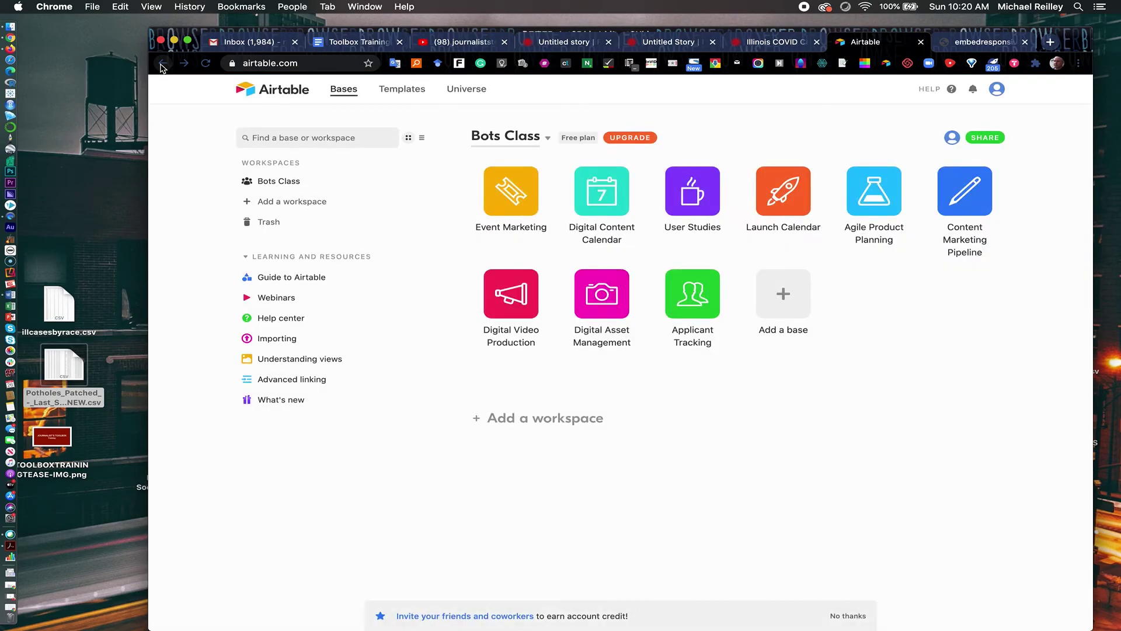
In the Event Marketing base, add calendar, kanban, form and gallery views of the Events table.
click(522, 199)
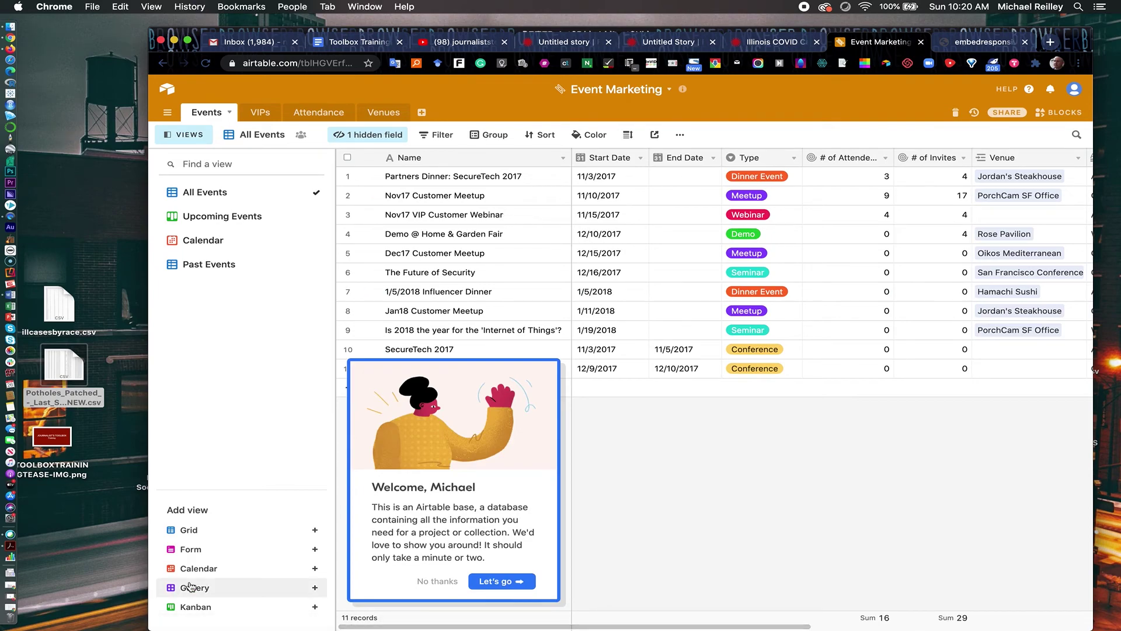
click(205, 570)
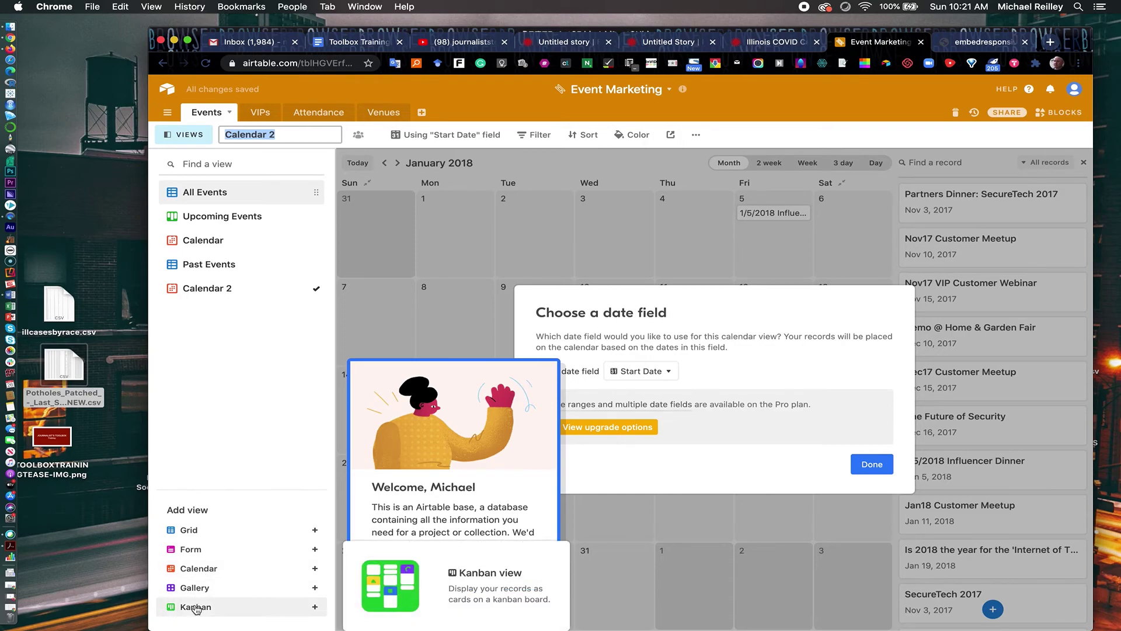
click(196, 608)
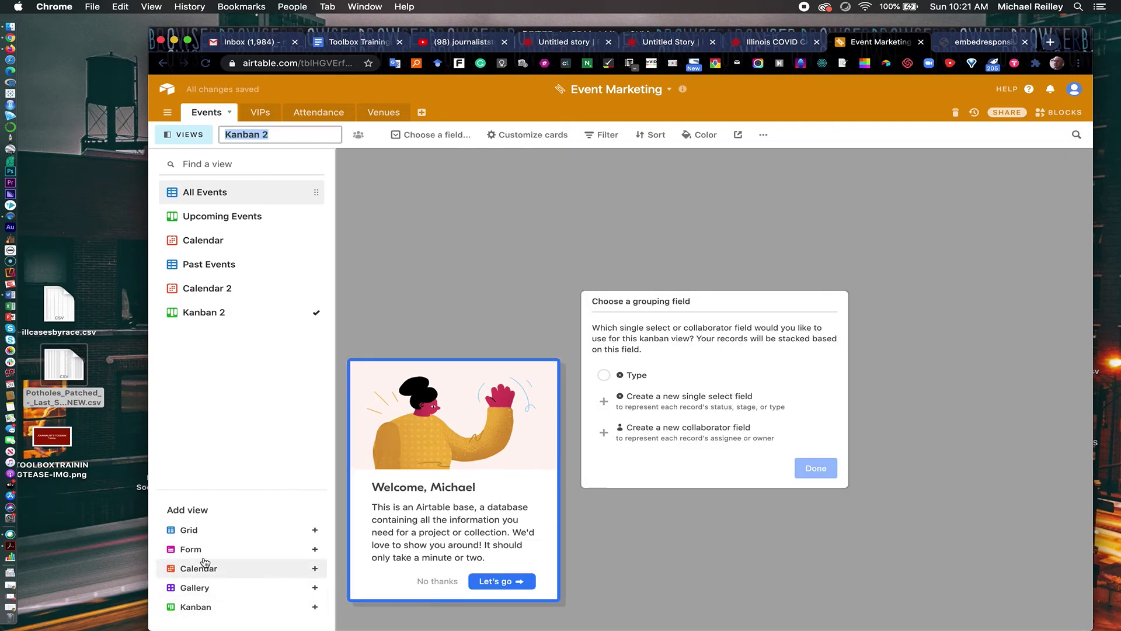
click(205, 552)
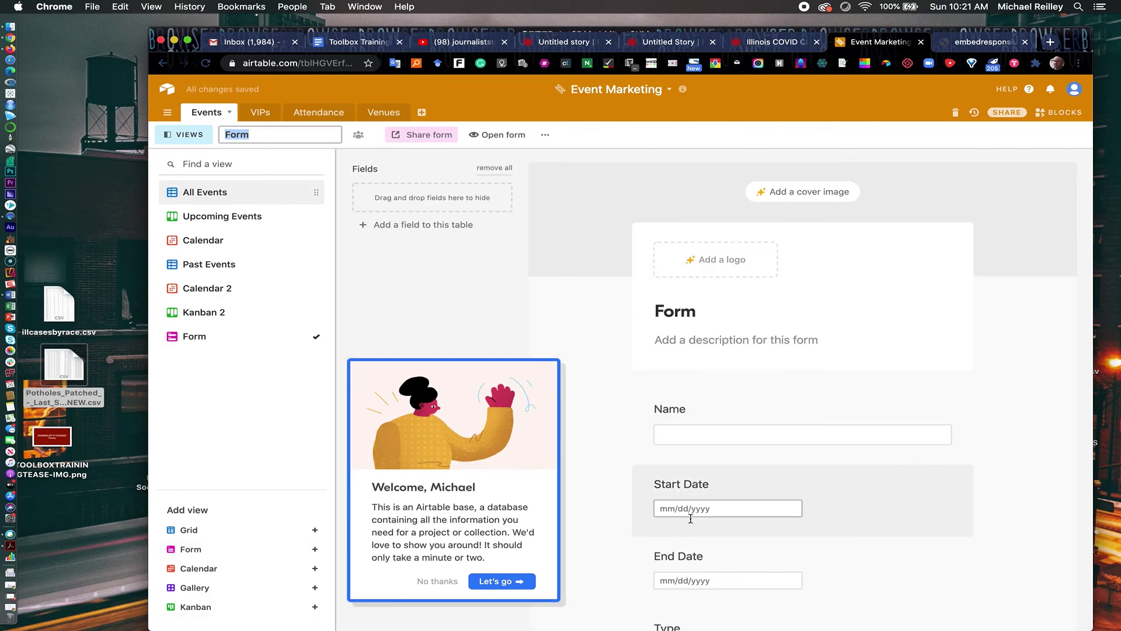
click(199, 590)
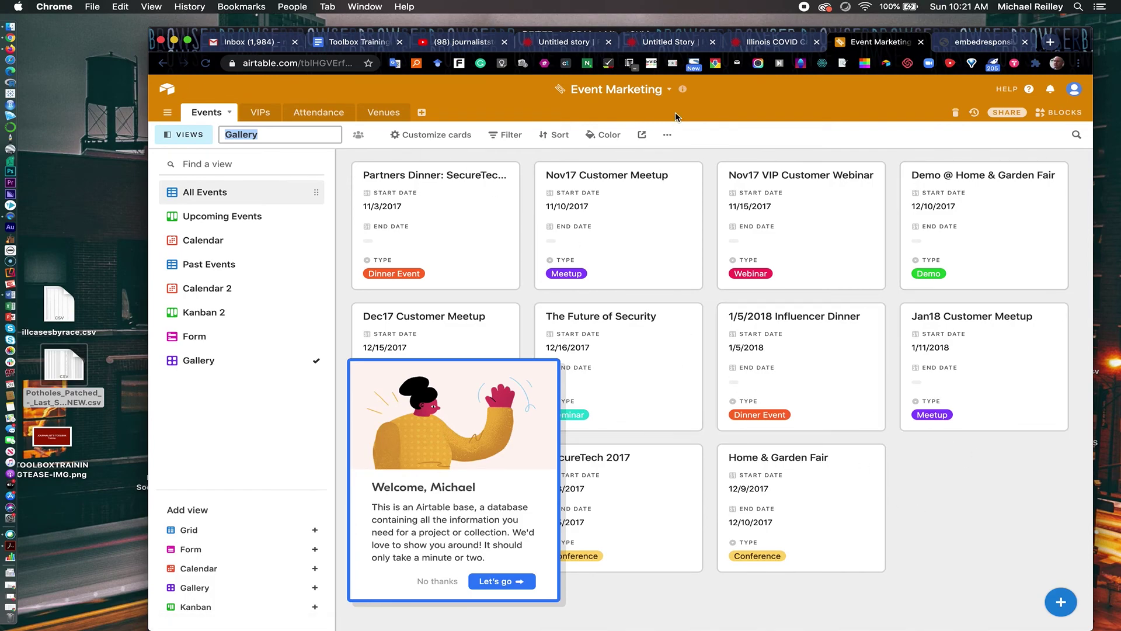
Show the Toolbox Trainings Google Doc with its Basic Embeddable Databases outline.
click(368, 43)
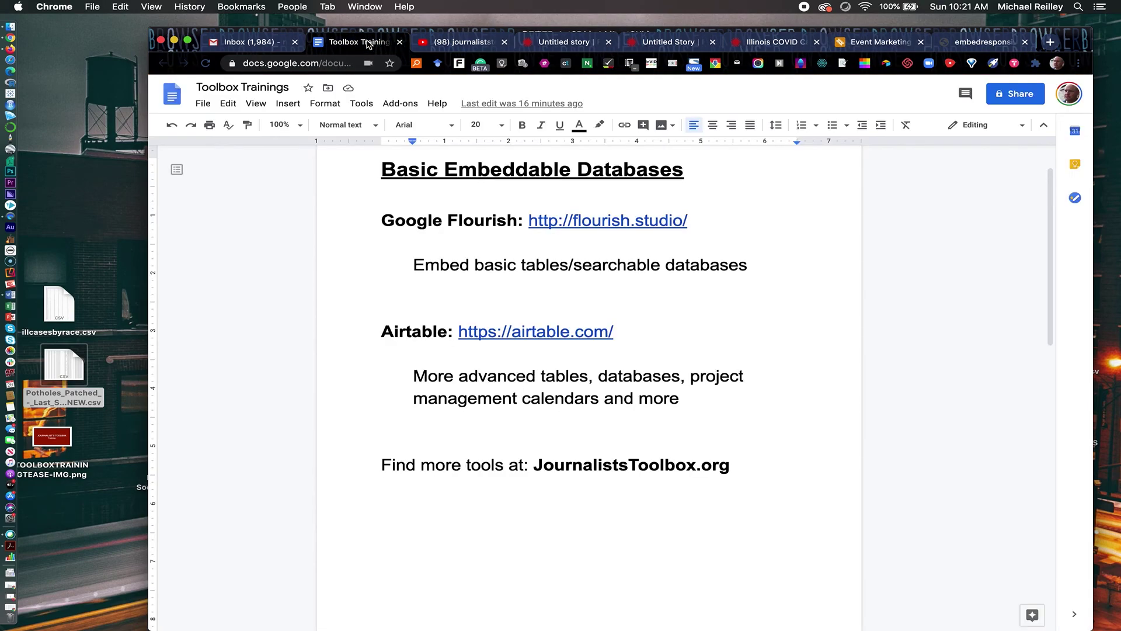